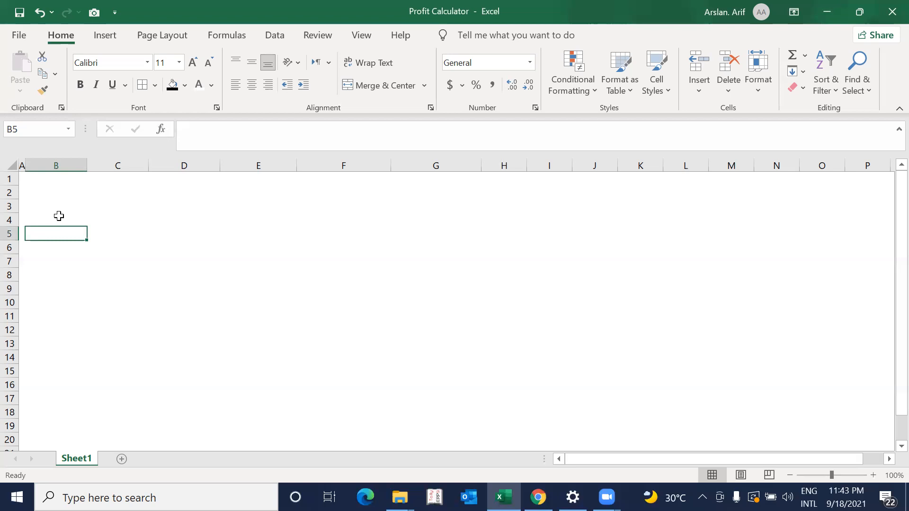
Step: Enter the column heading "Transaction" in cell B5
text(Tran)
text(saction)
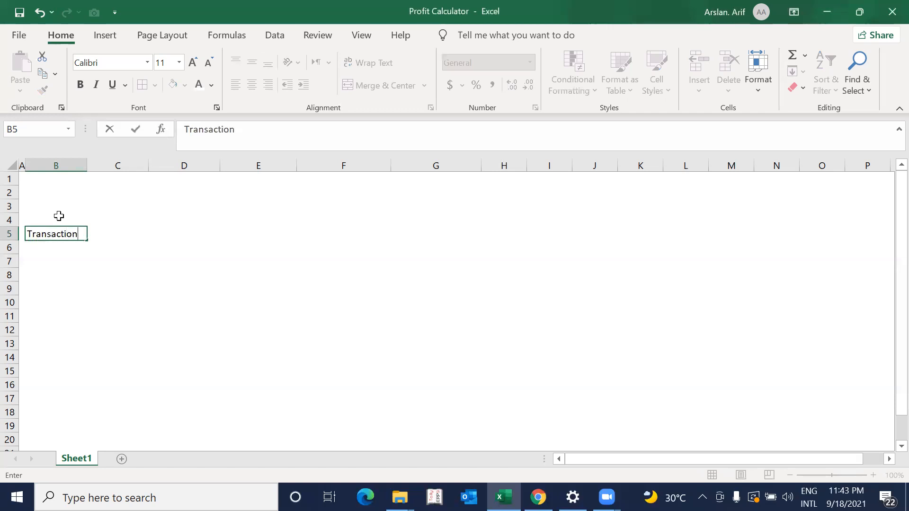
key(Return)
key(Up)
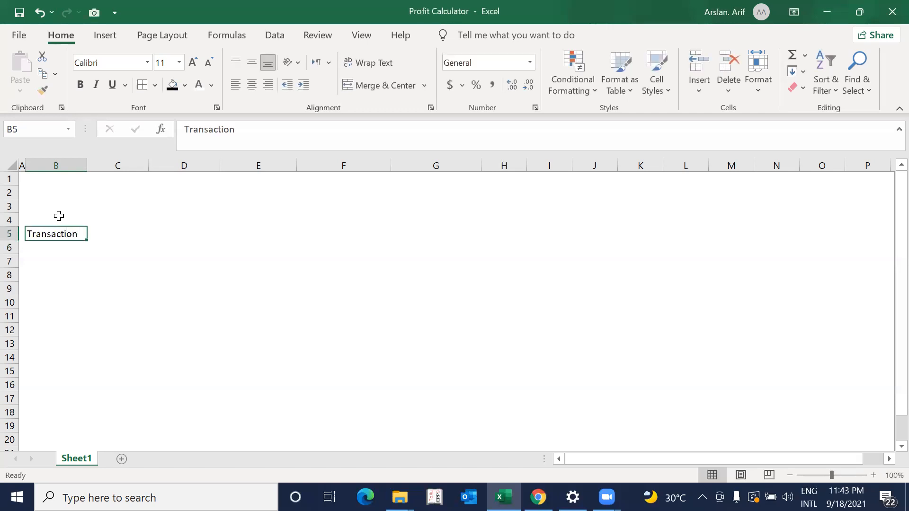
Step: Enter "Buy" in cell B6 and colour its text green
key(Down)
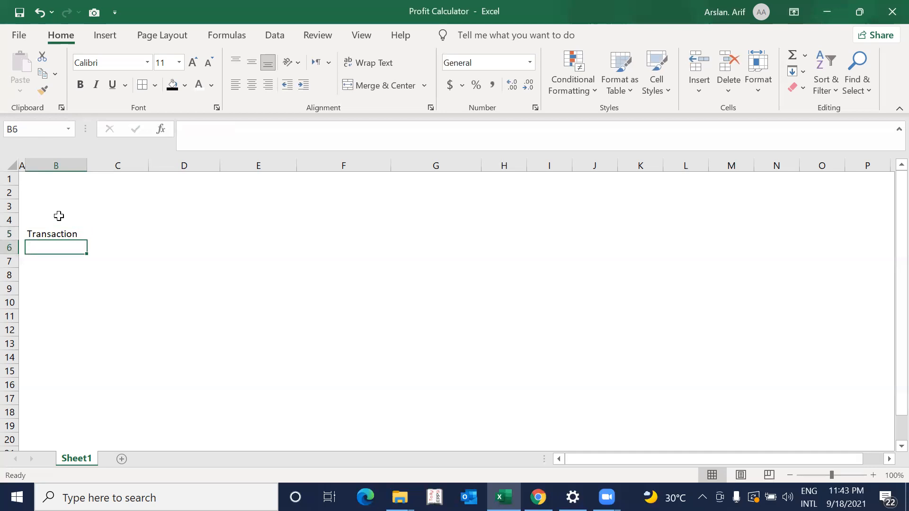
text(Buy)
key(Return)
key(Up)
click(212, 85)
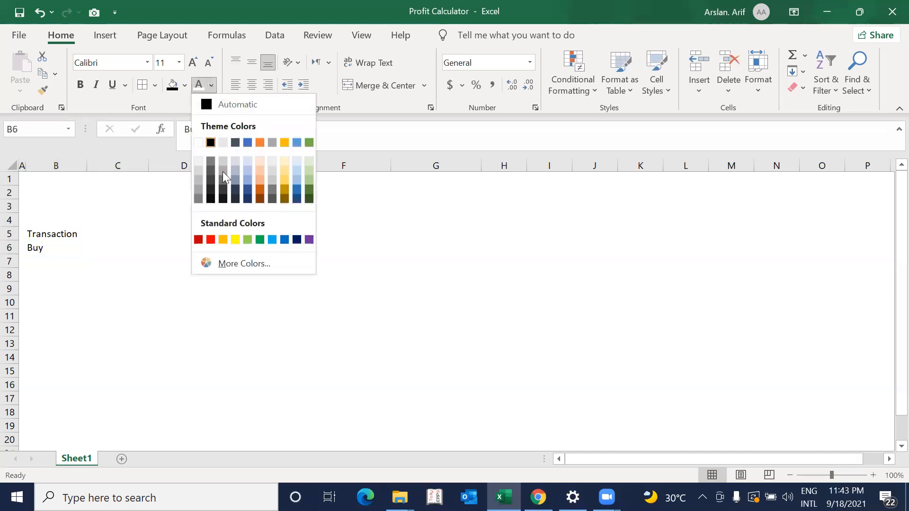
click(260, 239)
Step: Enter "Sell" in cell B7 and colour its text red
key(Down)
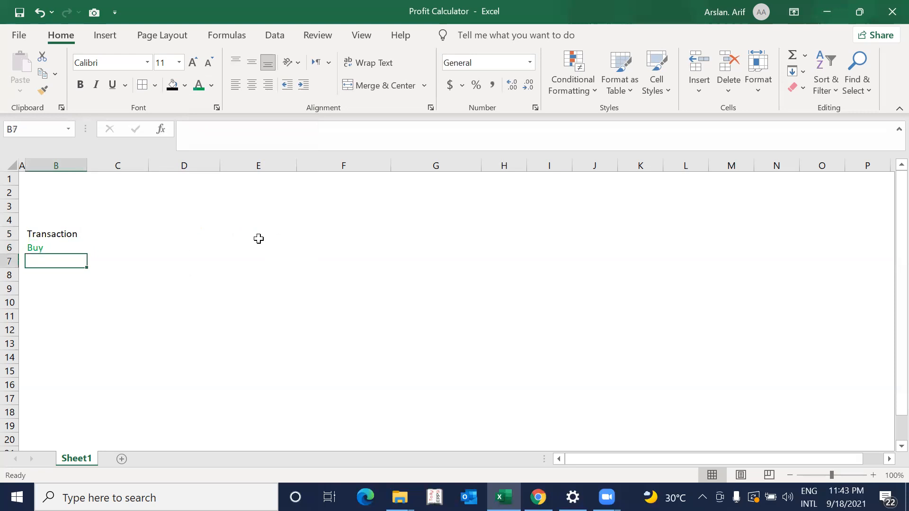
text(Sell)
key(Return)
key(Up)
click(212, 87)
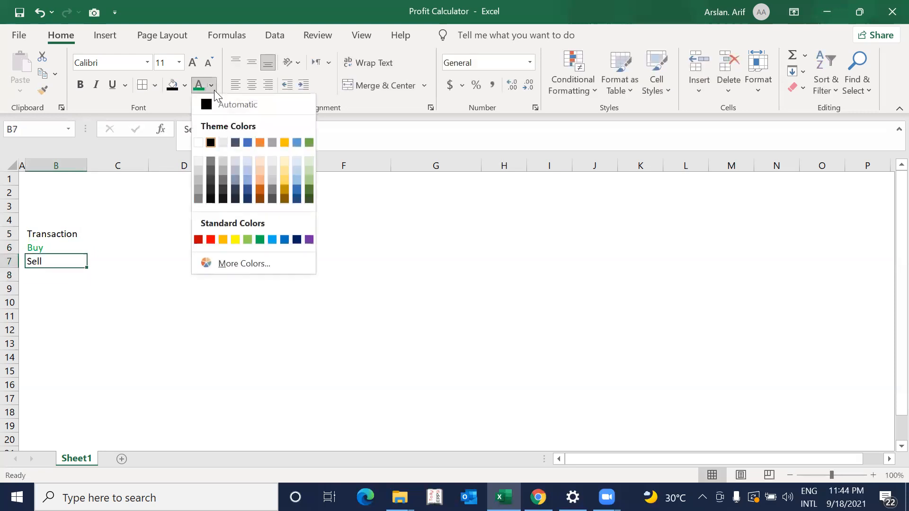
click(211, 240)
Step: Add the column headings "Qty" in C5 and "Rate" in D5
key(Up)
key(Right)
key(Up)
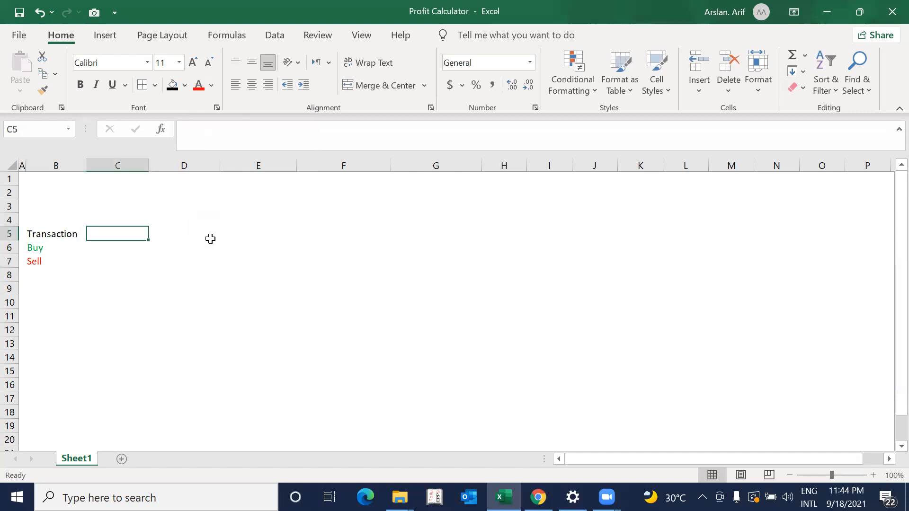
text(Qty)
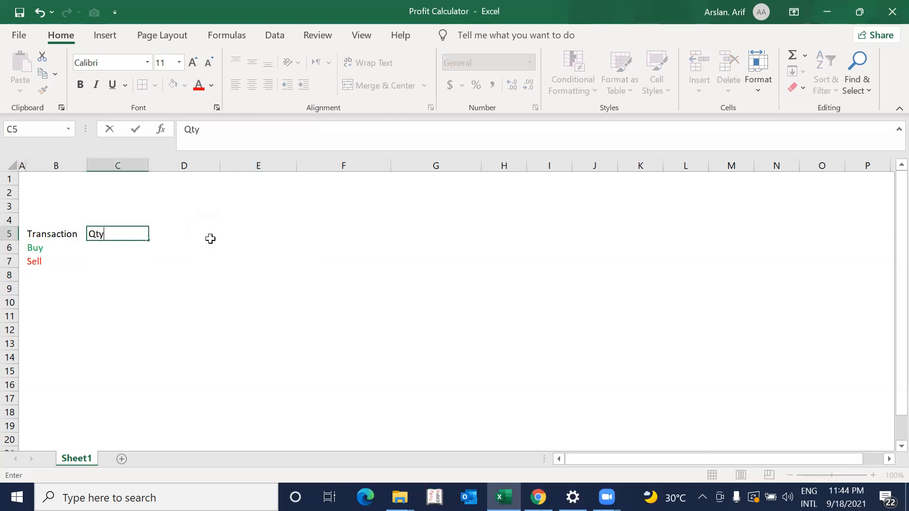
key(Return)
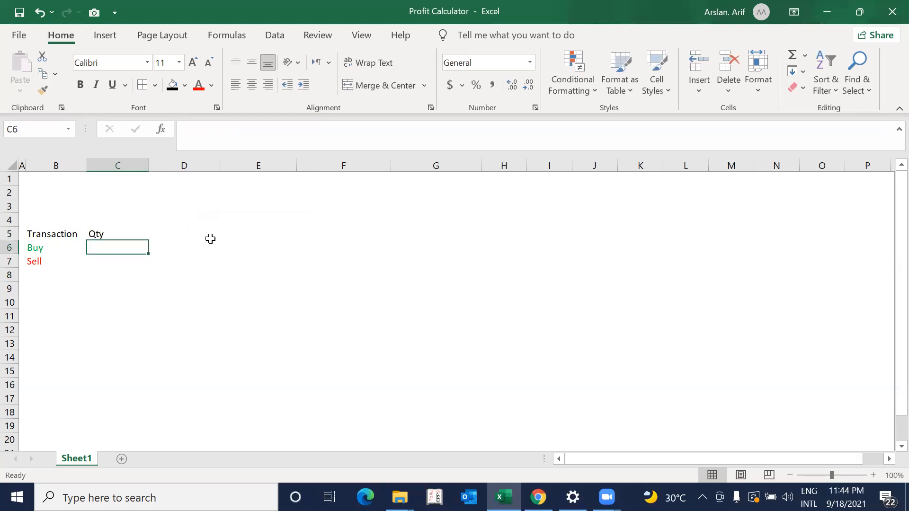
click(211, 239)
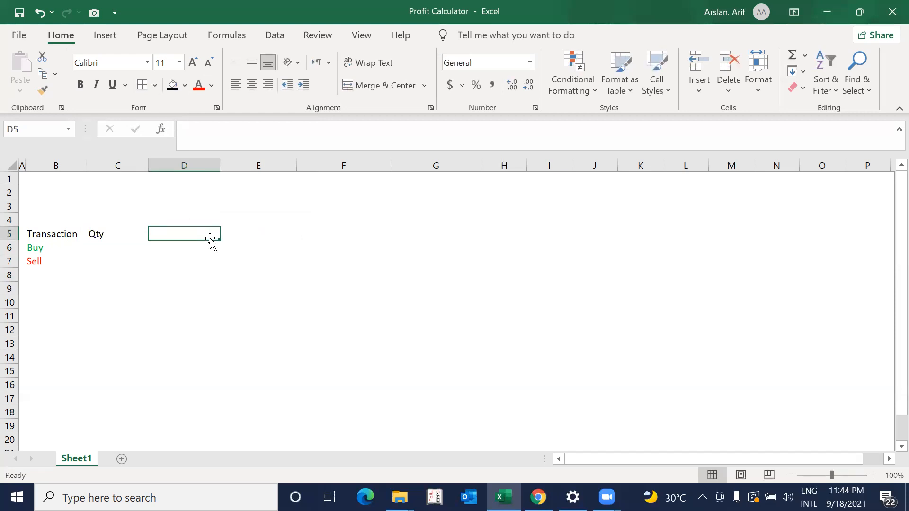
text(Rate)
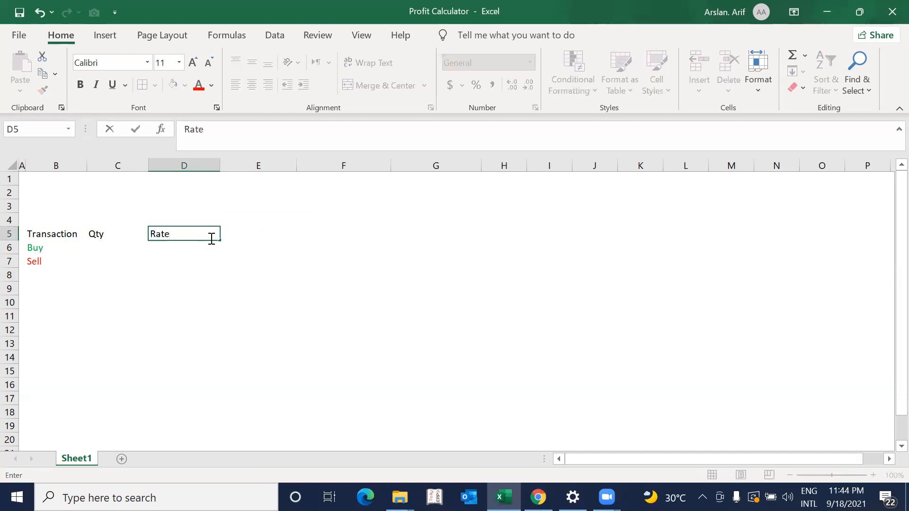
key(Return)
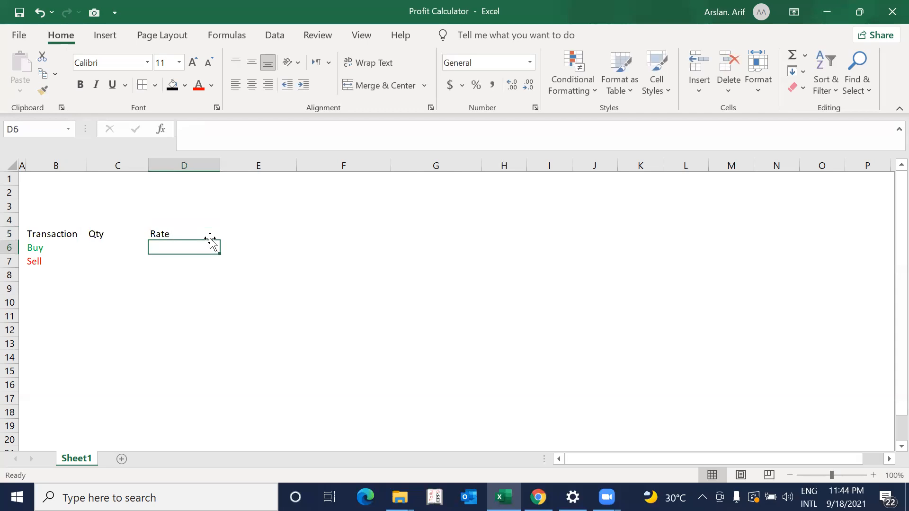
Step: Add the column headings "Comm." in E5 and "Total Price" in F5
click(210, 238)
key(Tab)
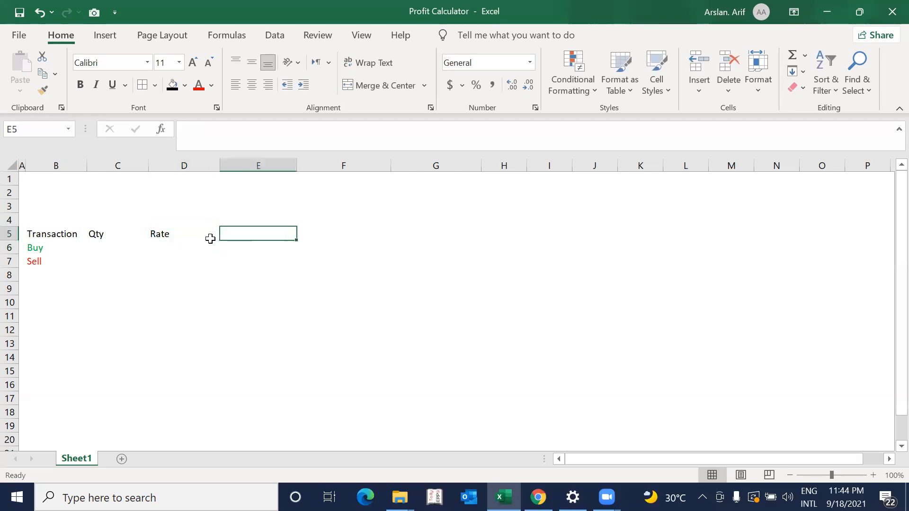
text(Comm.)
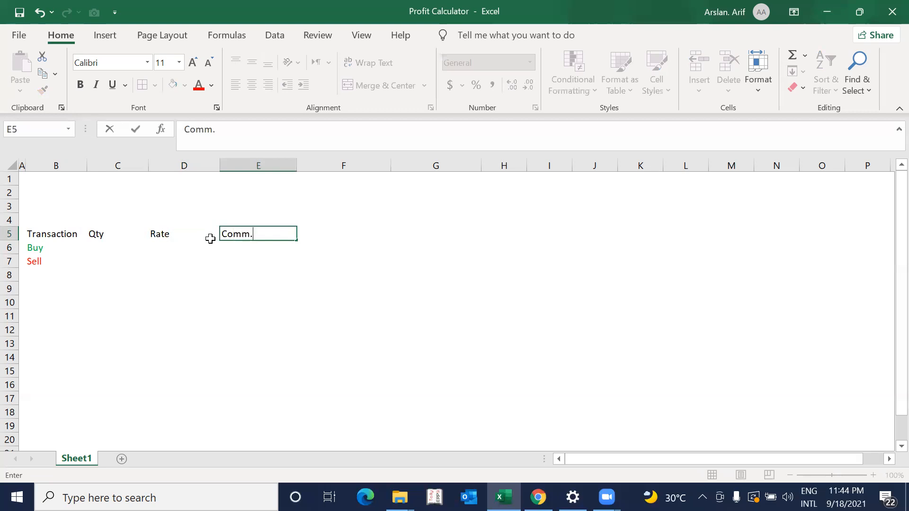
key(Tab)
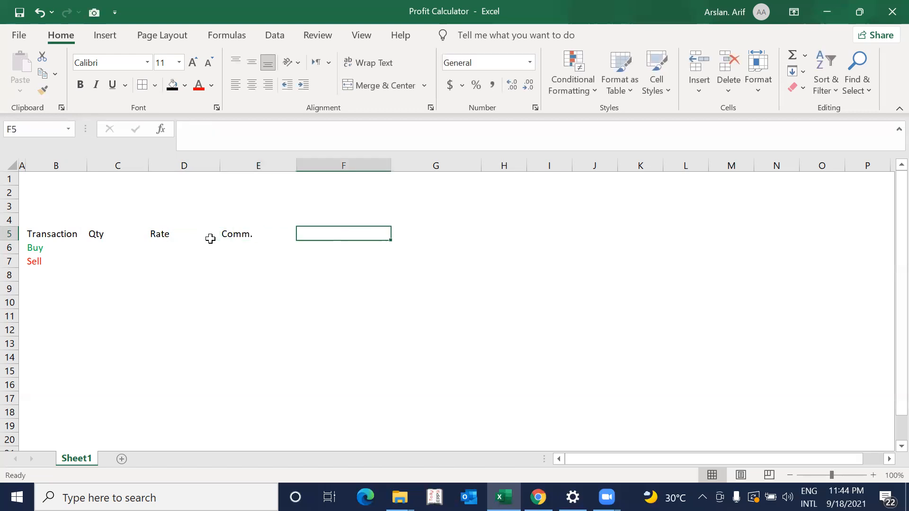
text(Tot)
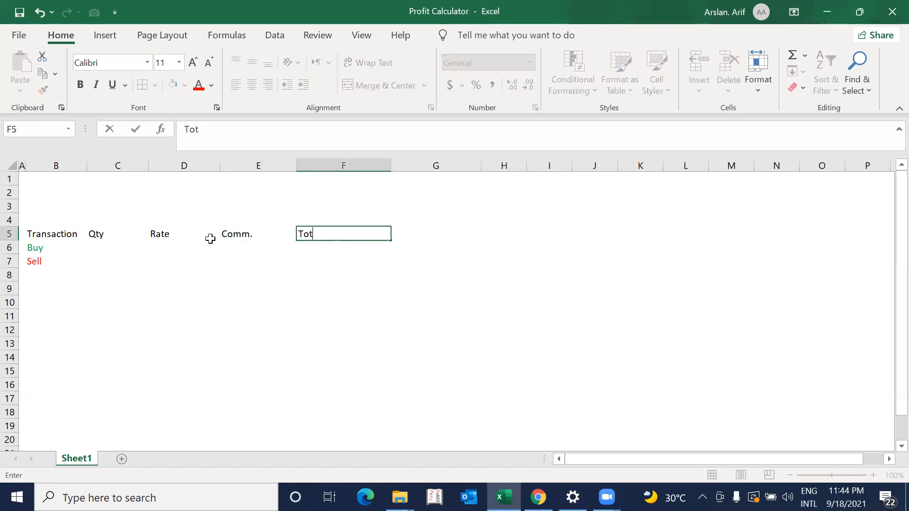
text(al Price)
key(Return)
key(Up)
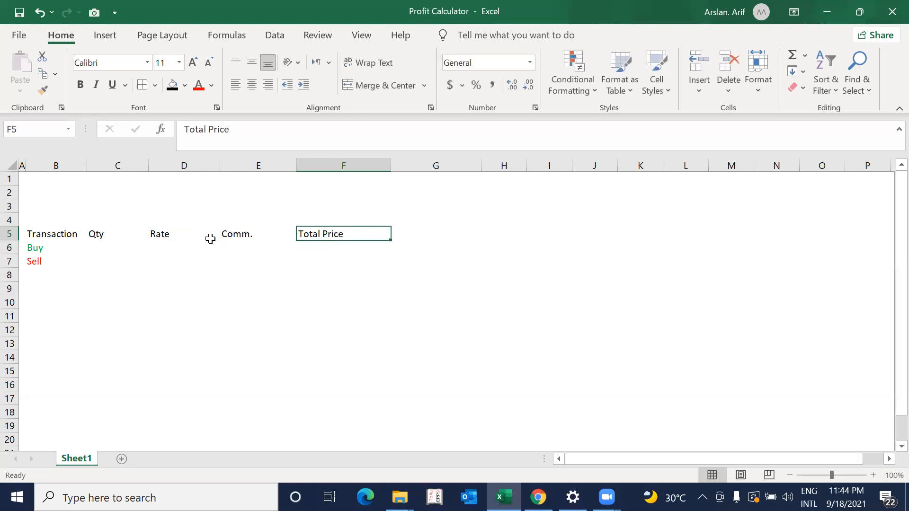
Step: Add the column heading "Net Coins" in cell G5
key(Right)
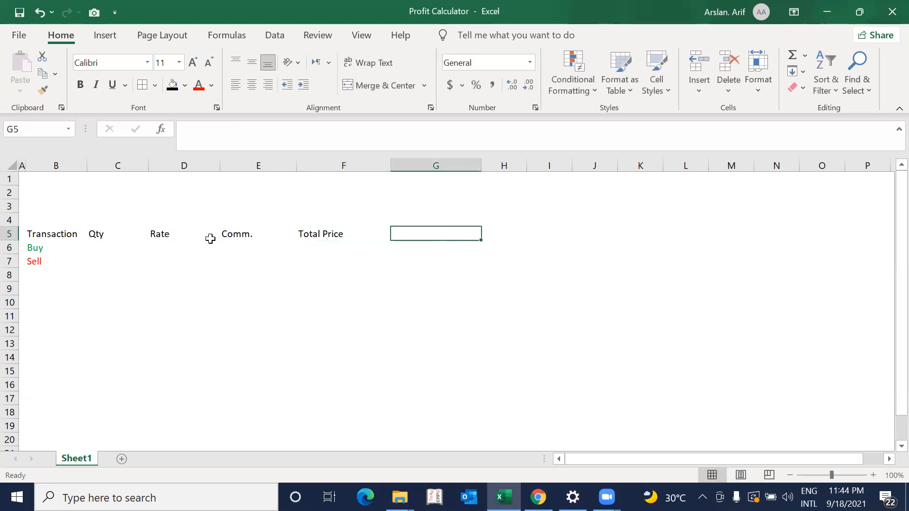
text(Net Coins)
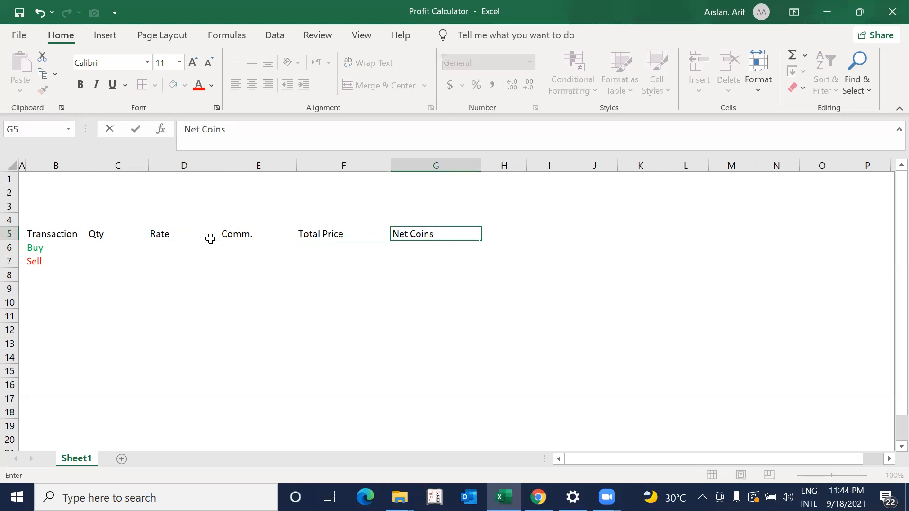
key(Return)
key(Up)
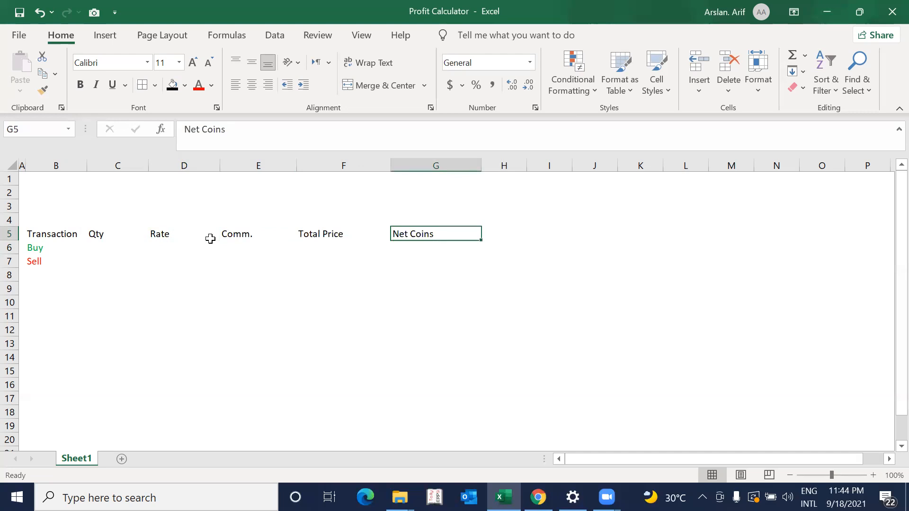
Step: Enter the trading pair "ADA/USDT" as the table's title in cell B4
key(Down)
key(Left)
key(Left)
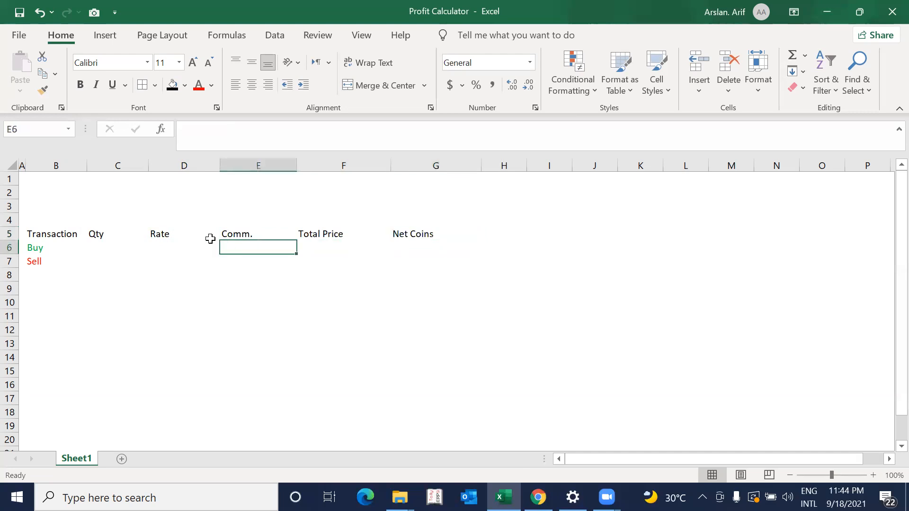
key(Left)
key(Left)
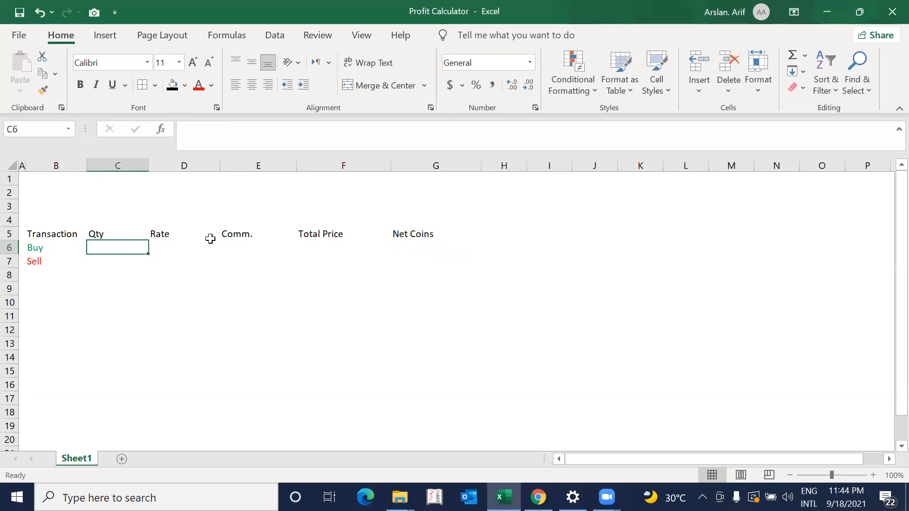
key(Up)
key(Left)
key(Up)
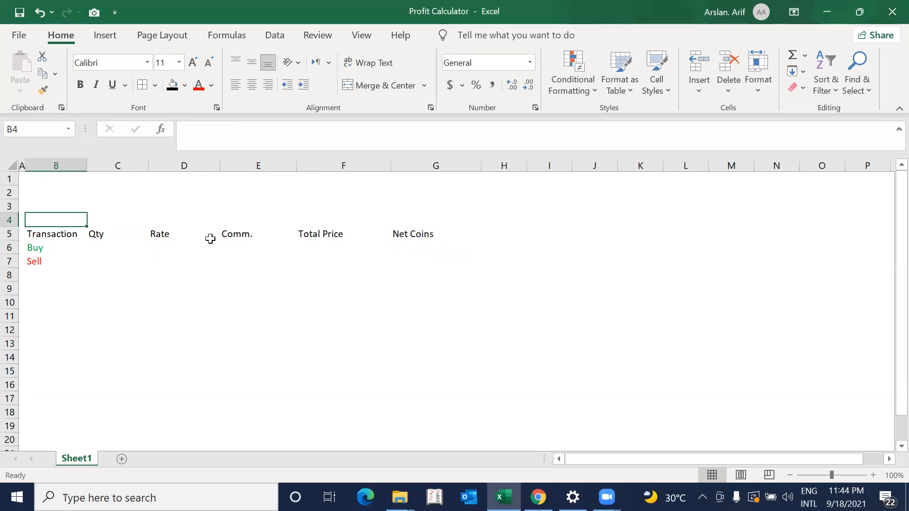
text(ADA/)
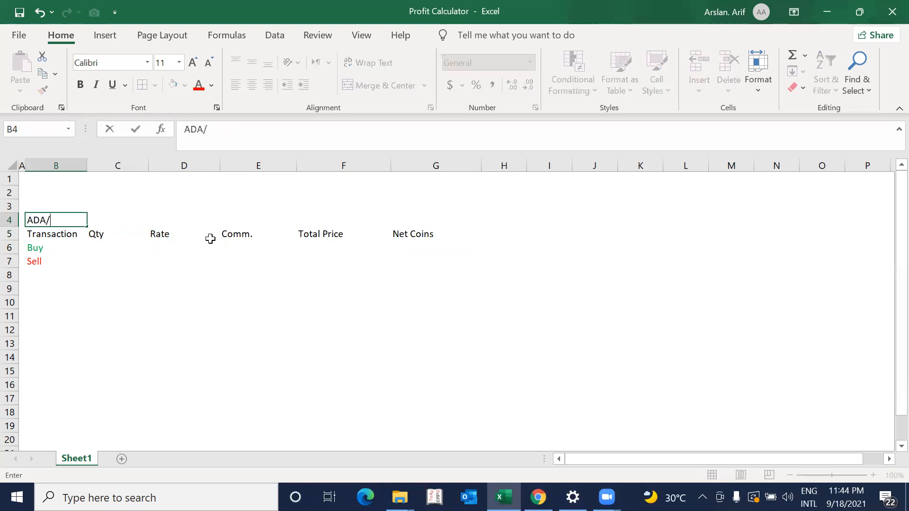
text(USDT)
key(ctrl+Return)
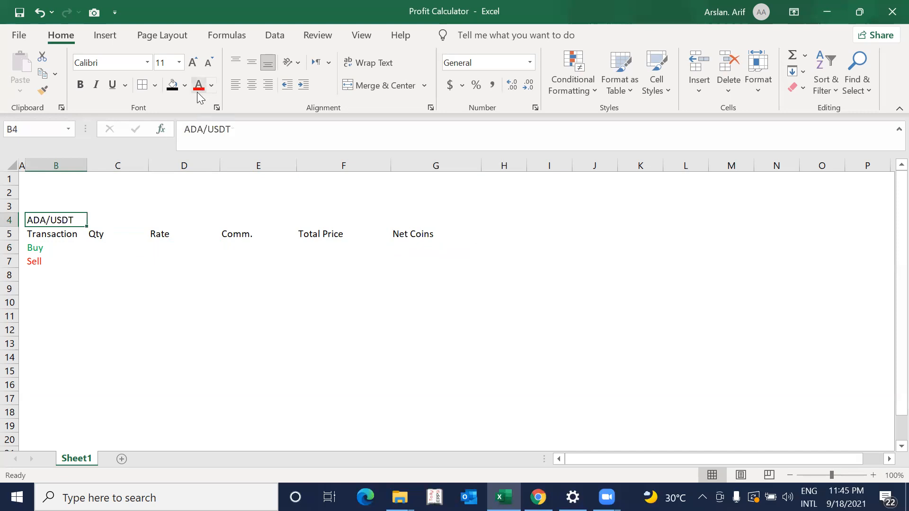
Step: Format the ADA/USDT title cell with a black fill and bold white text
click(172, 88)
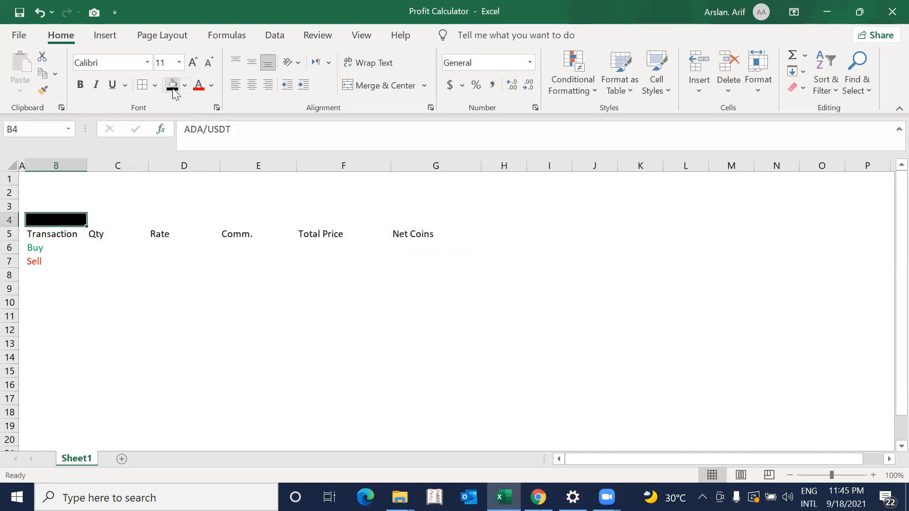
click(211, 86)
click(199, 142)
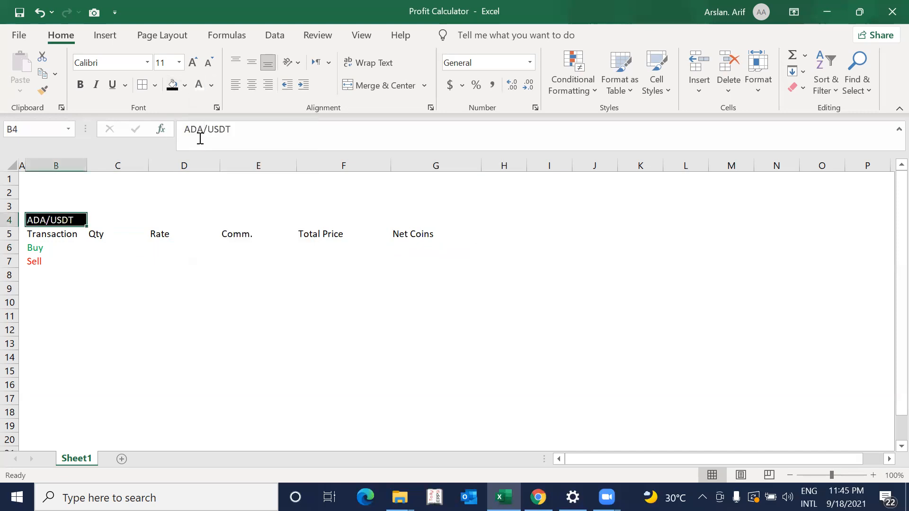
key(ctrl+b)
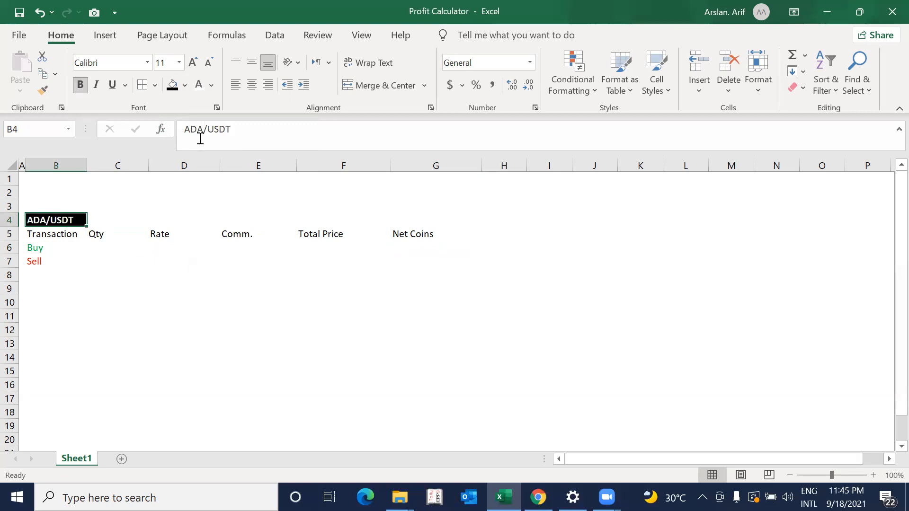
Step: Fill in the Buy row with a quantity of 500 in C6 and a rate of 2.1 in D6
key(Return)
key(Return)
key(Right)
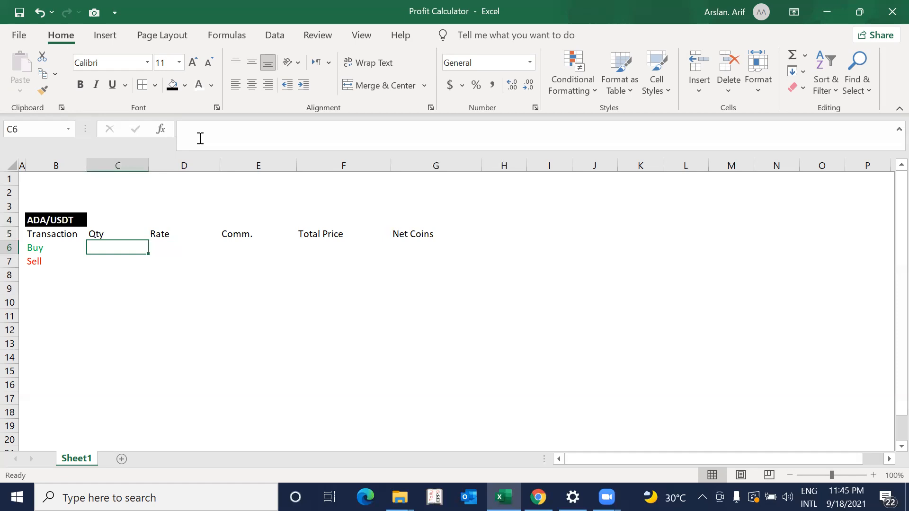
text(500)
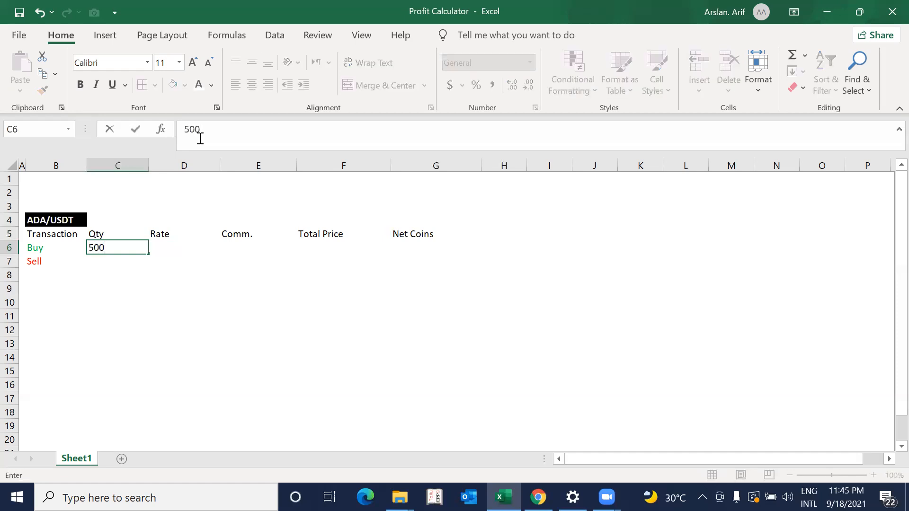
key(Return)
key(Up)
key(Right)
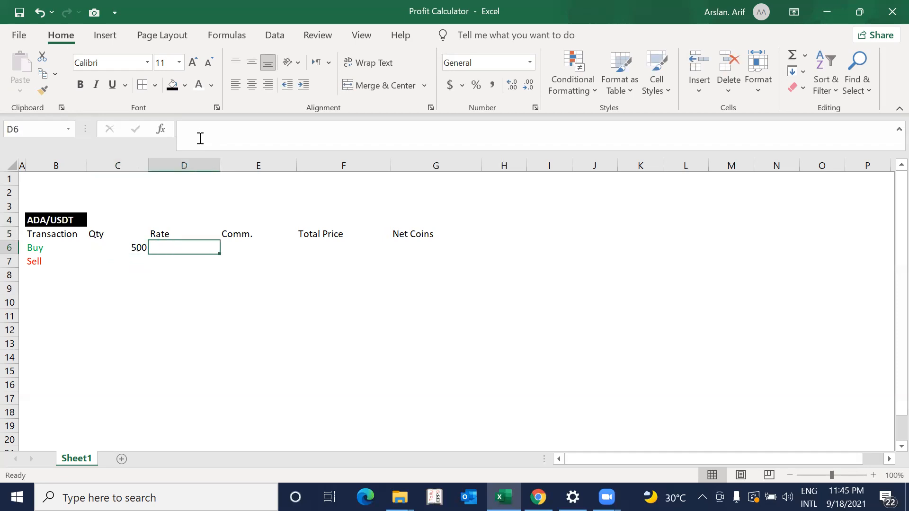
text(2.1)
key(Return)
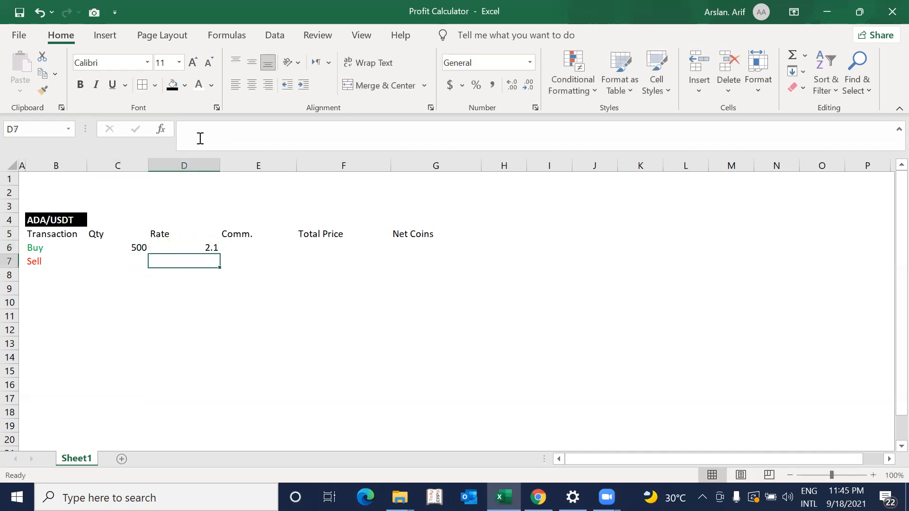
Step: Calculate the Buy commission in E6 as 0.1% of the quantity with the formula =C6*0.1%
key(Up)
key(Right)
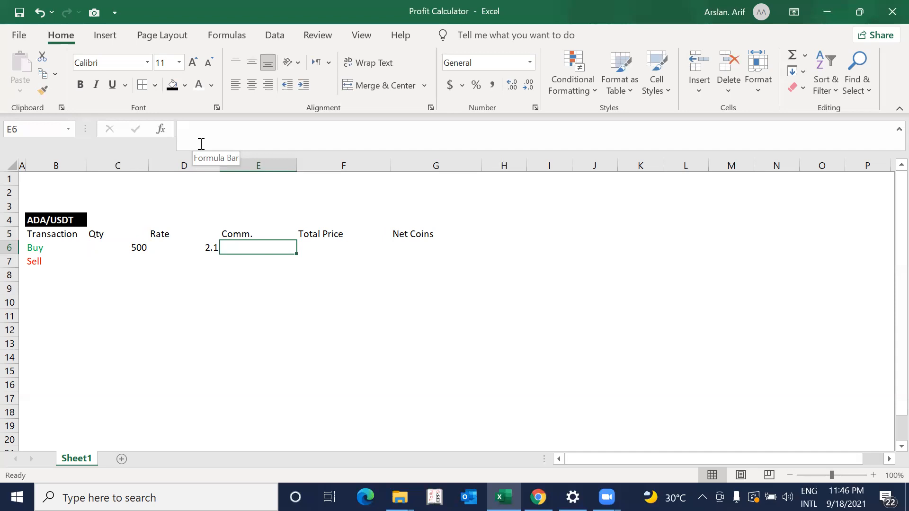
text(=)
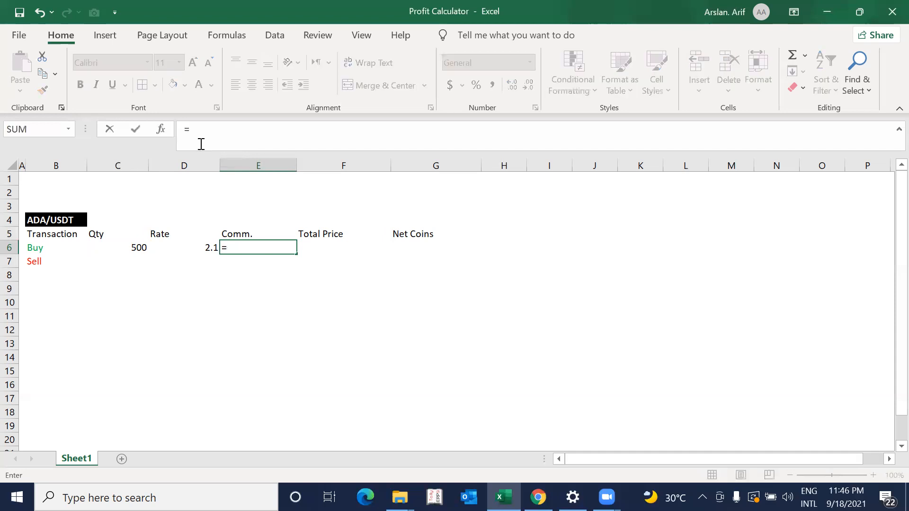
key(Left)
key(Left)
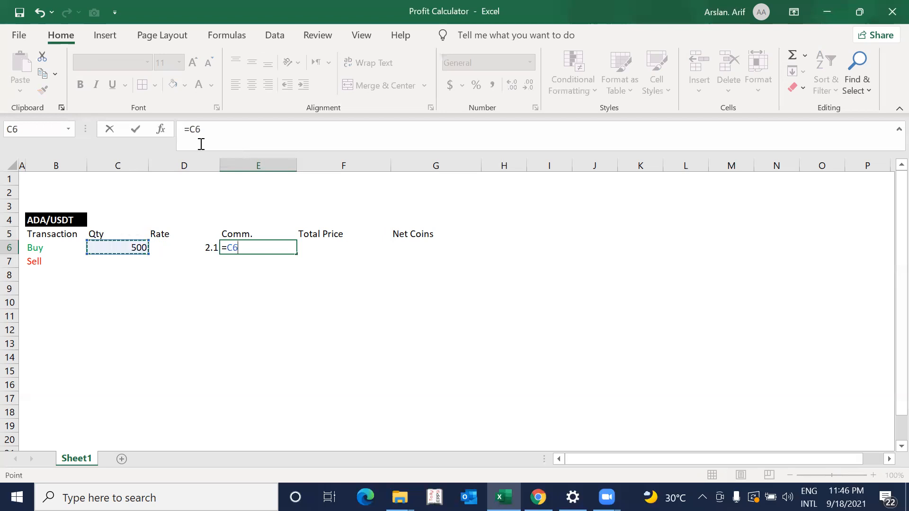
text(*0.1)
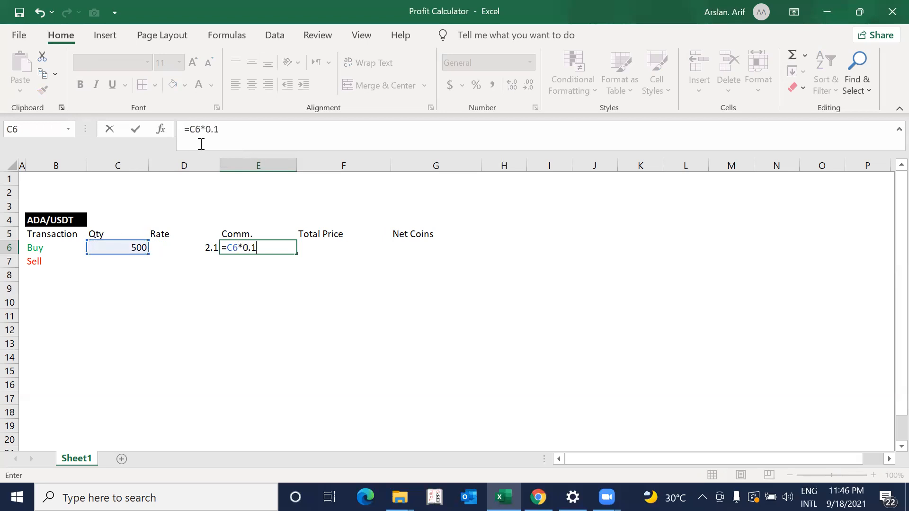
text(%)
key(Return)
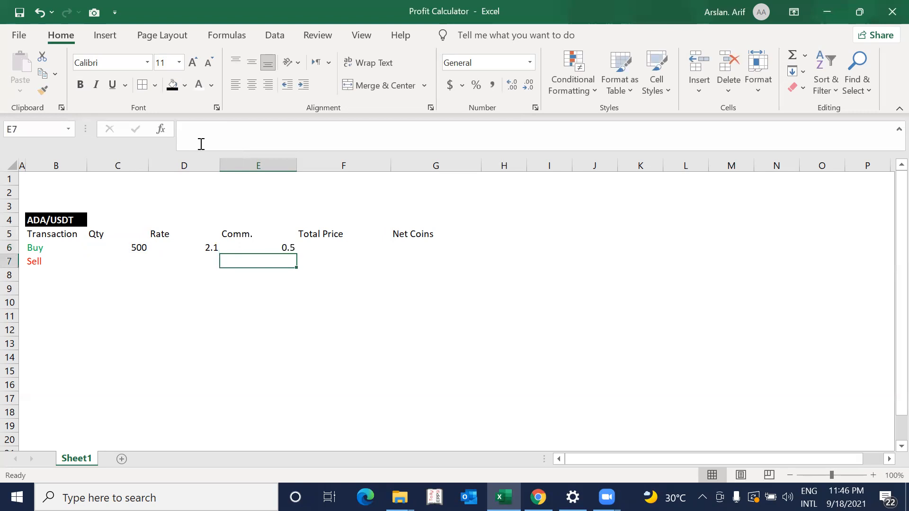
key(Up)
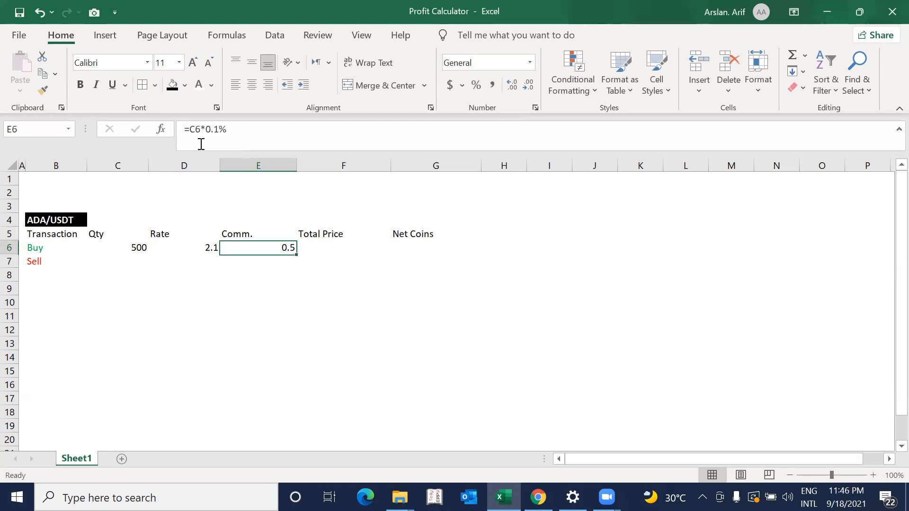
Step: Calculate the Buy total price in F6 as quantity times rate with the formula =C6*D6
key(Left)
key(Right)
key(Right)
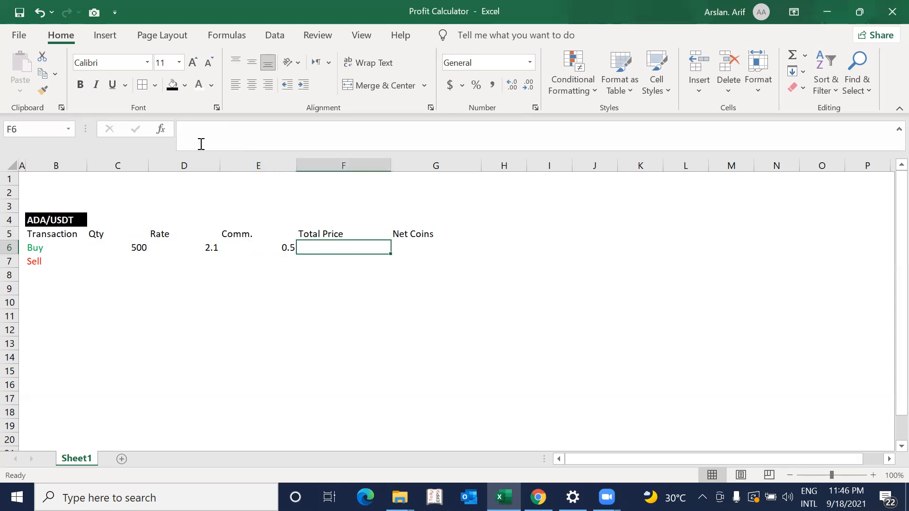
text(=)
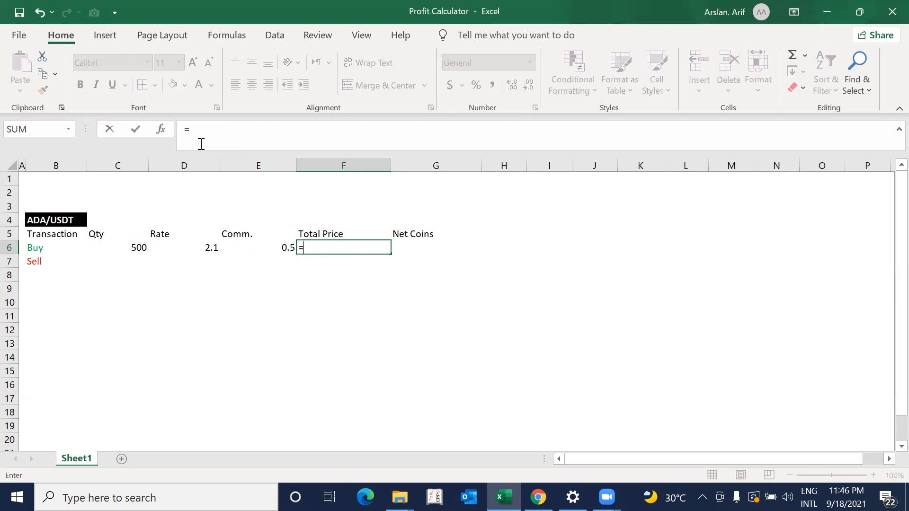
key(Left)
key(Left)
key(Left)
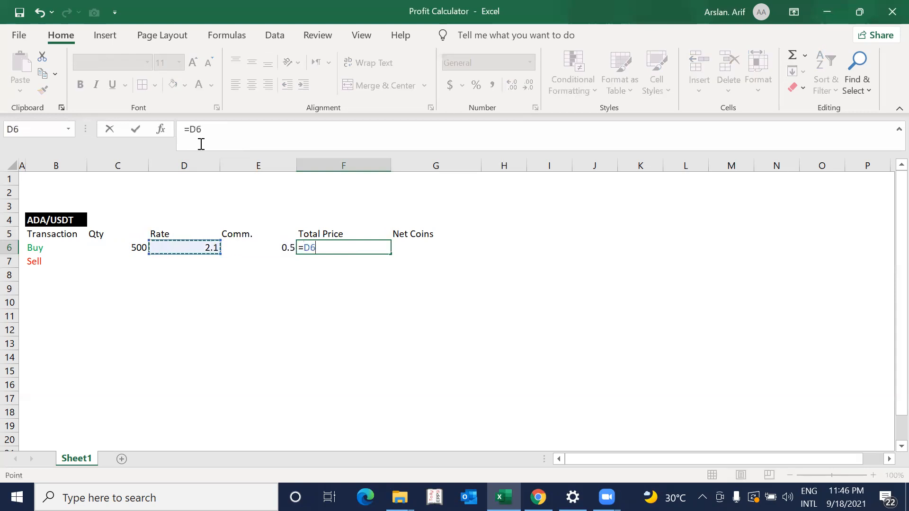
text(*)
key(Left)
key(Left)
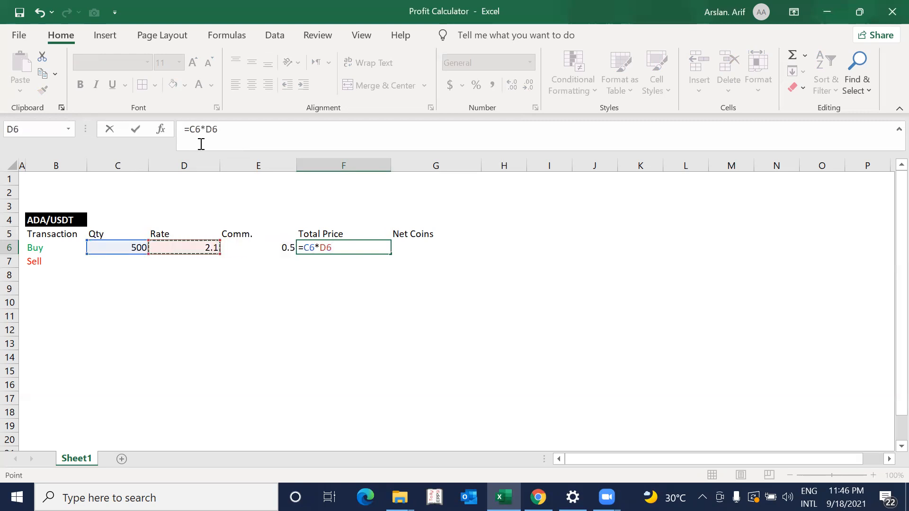
key(Return)
key(Up)
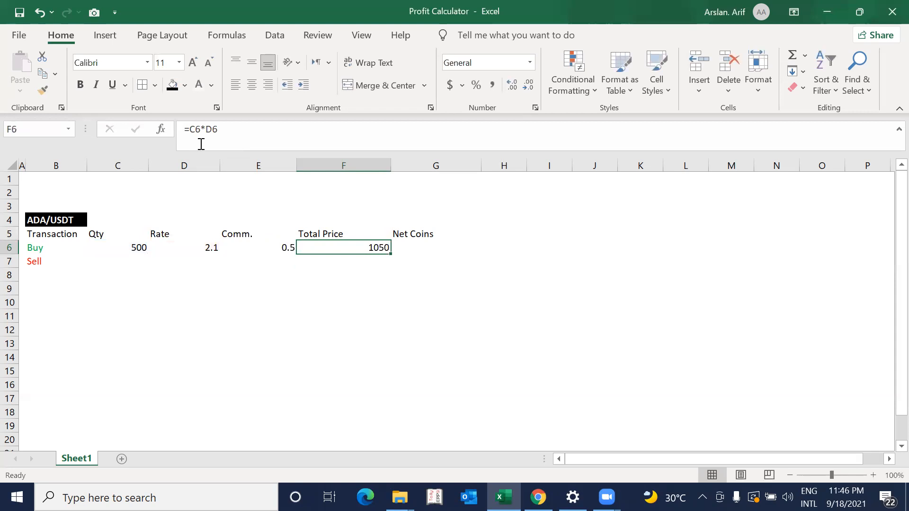
Step: Calculate the Buy net coins in G6 by subtracting the commission from the quantity with =C6-E6
key(Right)
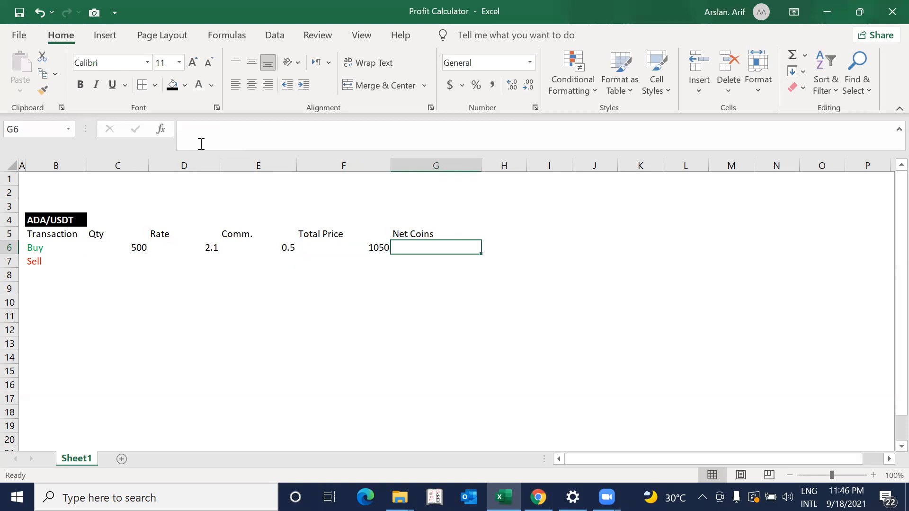
text(=)
key(Left)
key(Left)
key(Left)
key(Left)
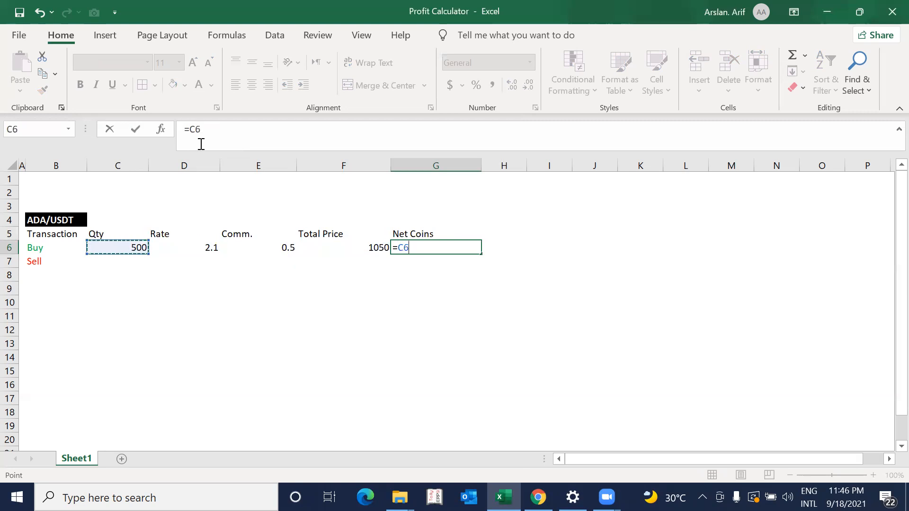
text(-)
key(Left)
key(Left)
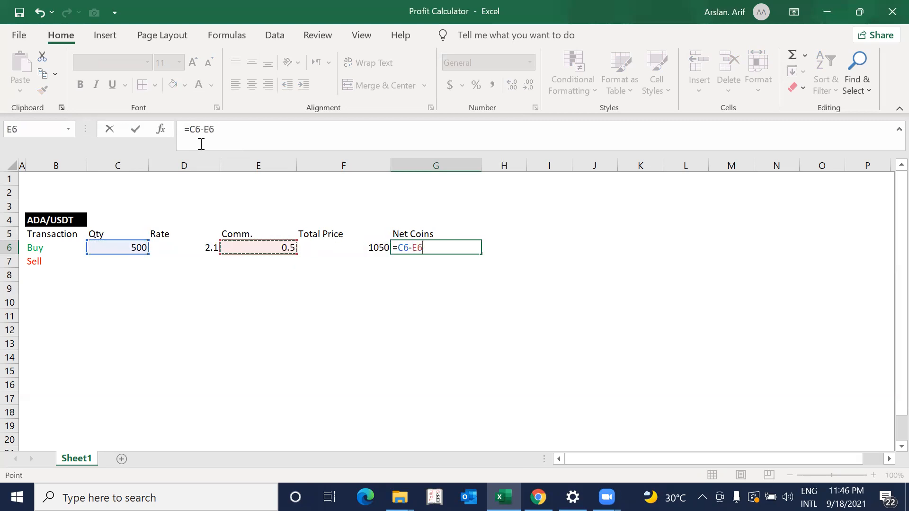
key(Return)
key(Up)
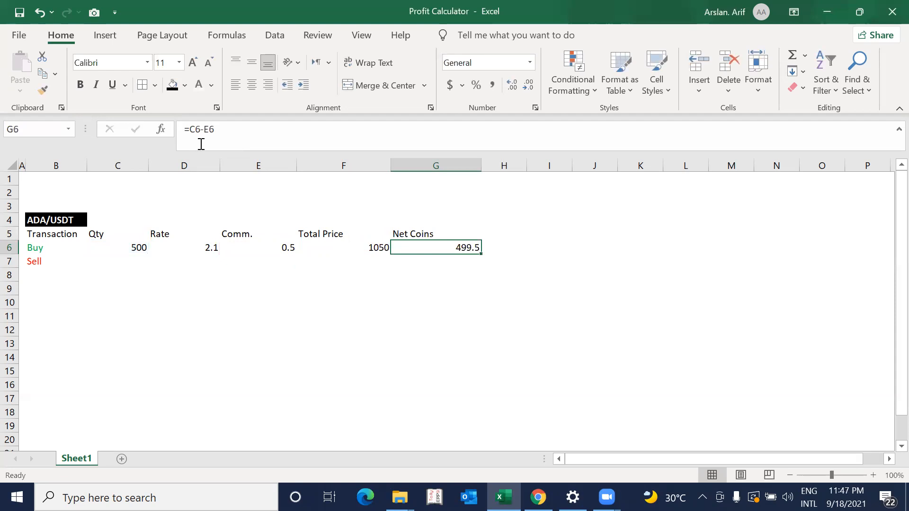
Step: Link the Sell quantity in C7 to the Buy row's net coins with the formula =G6
key(Left)
key(Left)
key(Left)
key(Left)
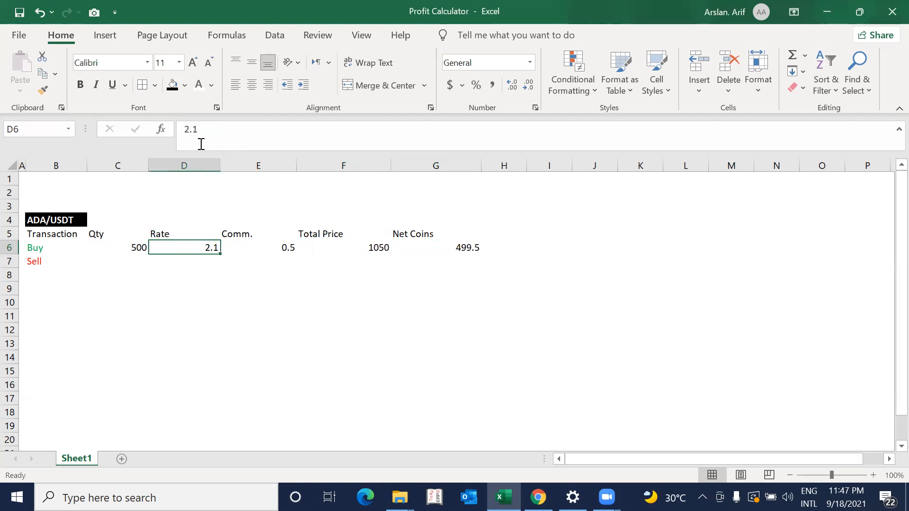
key(Down)
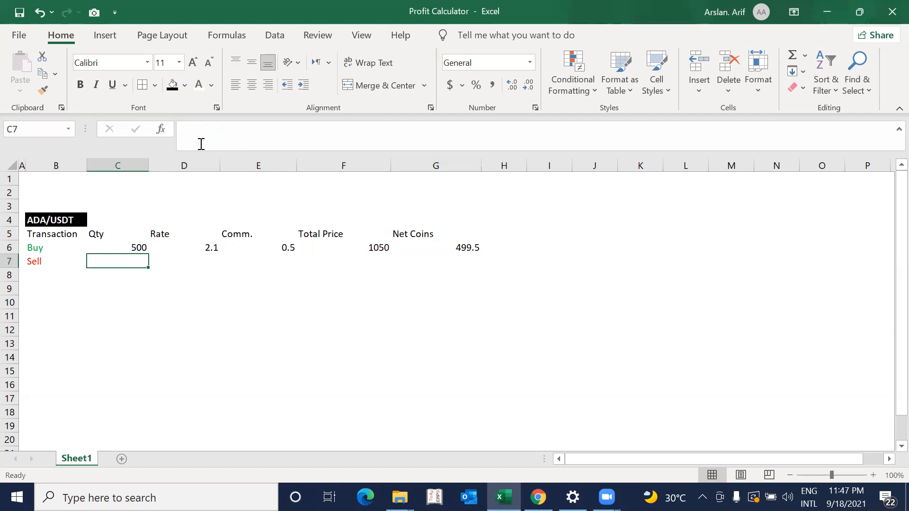
text(=)
key(Up)
key(Right)
key(Right)
key(Right)
key(Right)
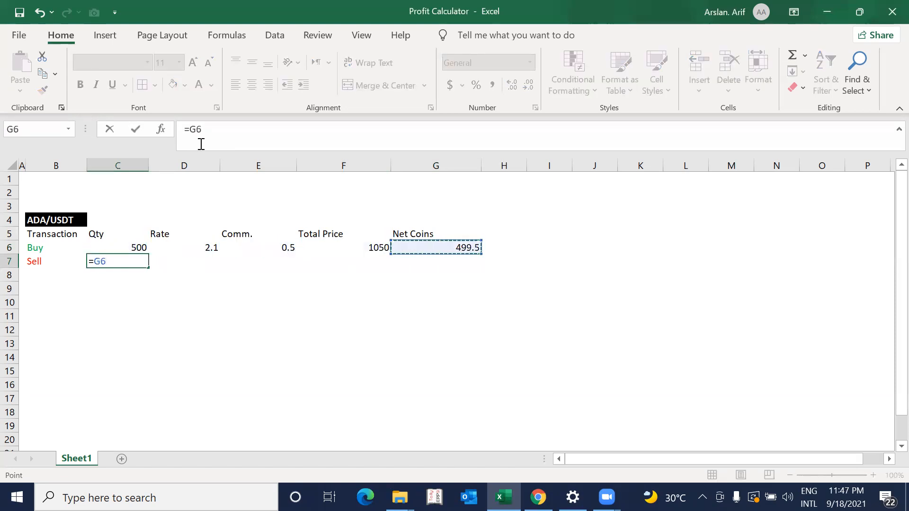
key(Return)
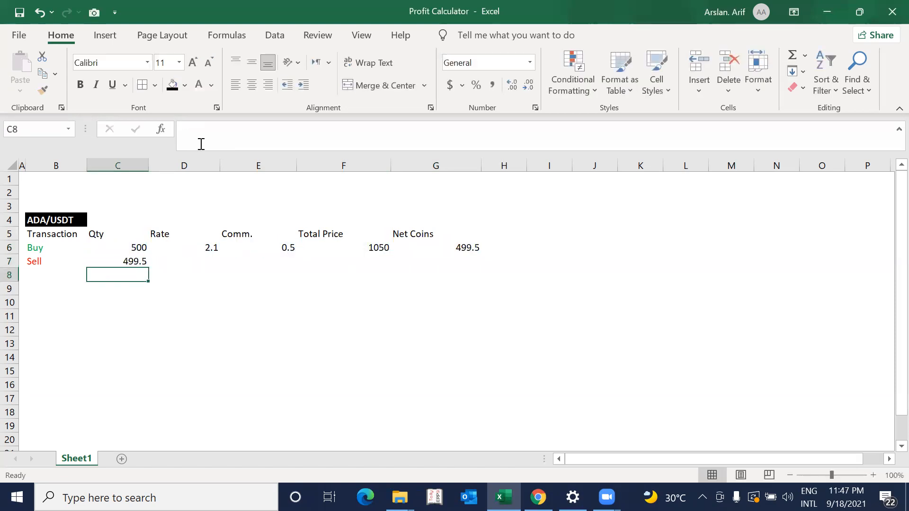
Step: Fill the Sell rate in D7 with the Buy rate of 2.1 from the cell above
key(Up)
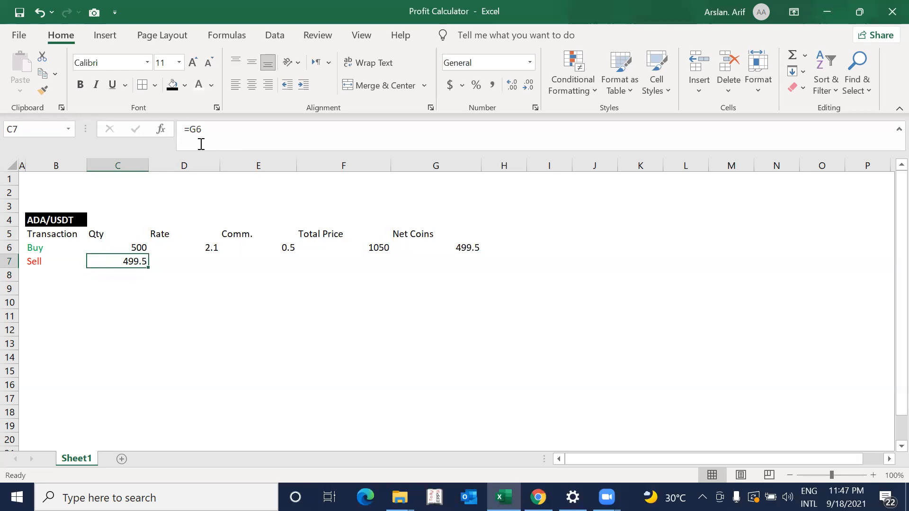
key(Right)
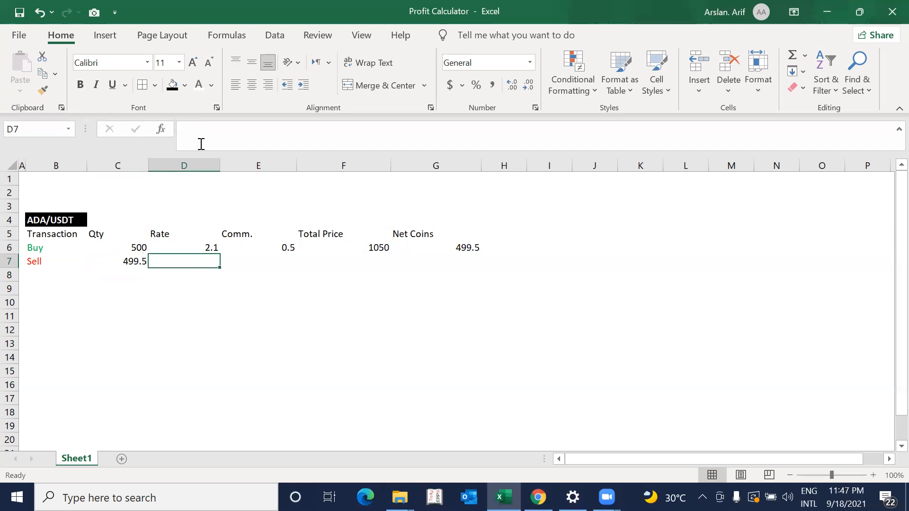
key(ctrl+d)
Step: Calculate the Sell total price in F7 as quantity times rate with the formula =C7*D7
key(Right)
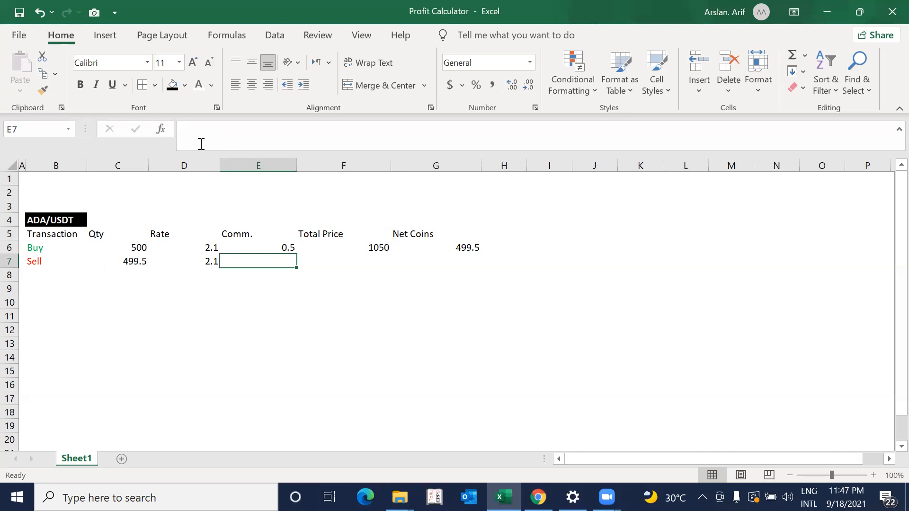
key(Up)
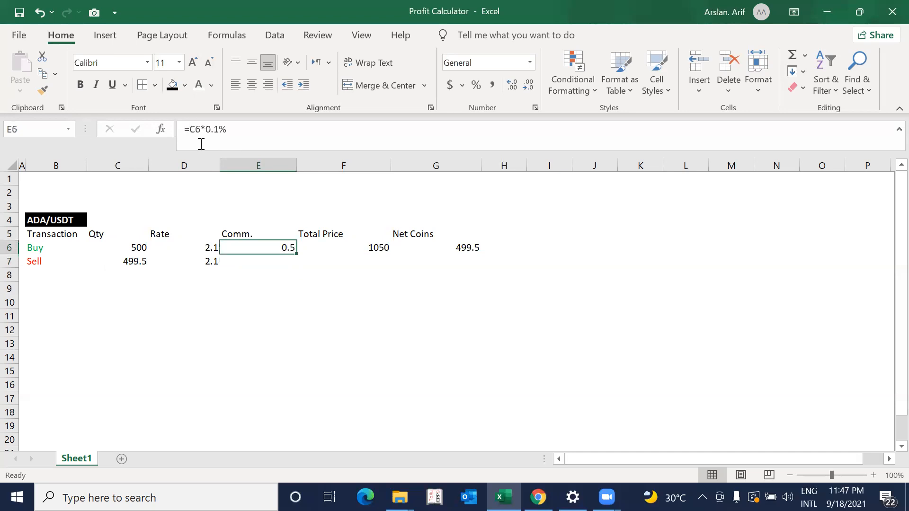
key(Down)
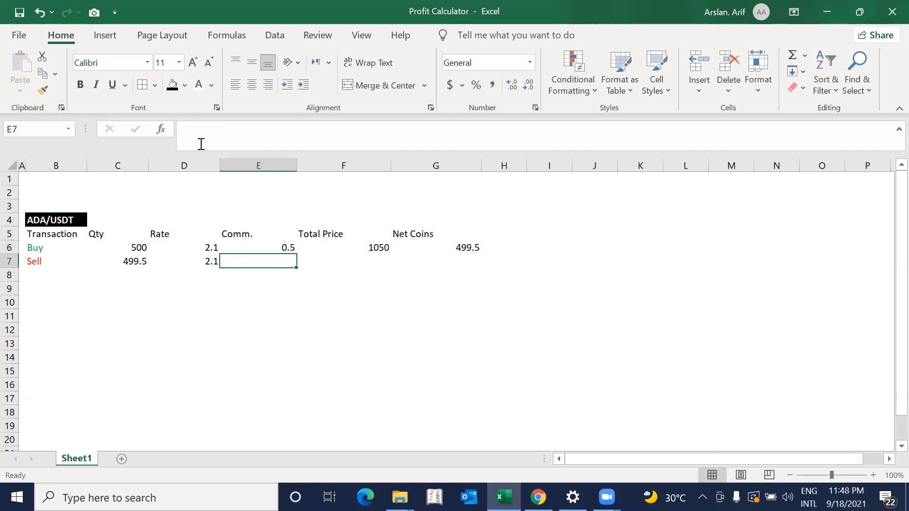
key(Right)
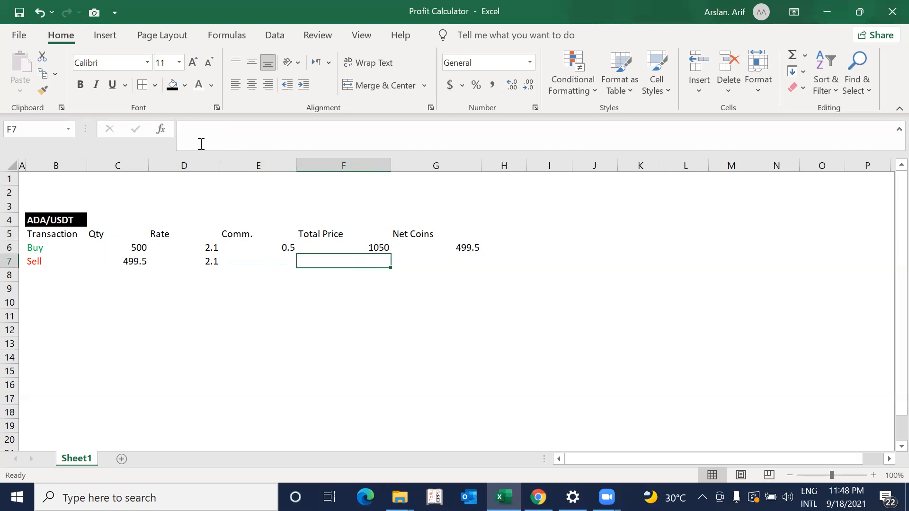
text(=)
key(Left)
key(Left)
key(Left)
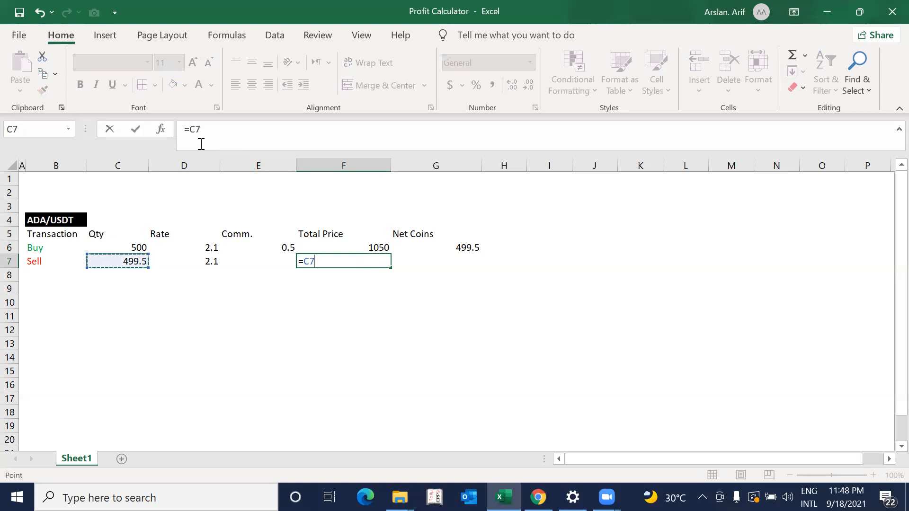
text(*)
key(Left)
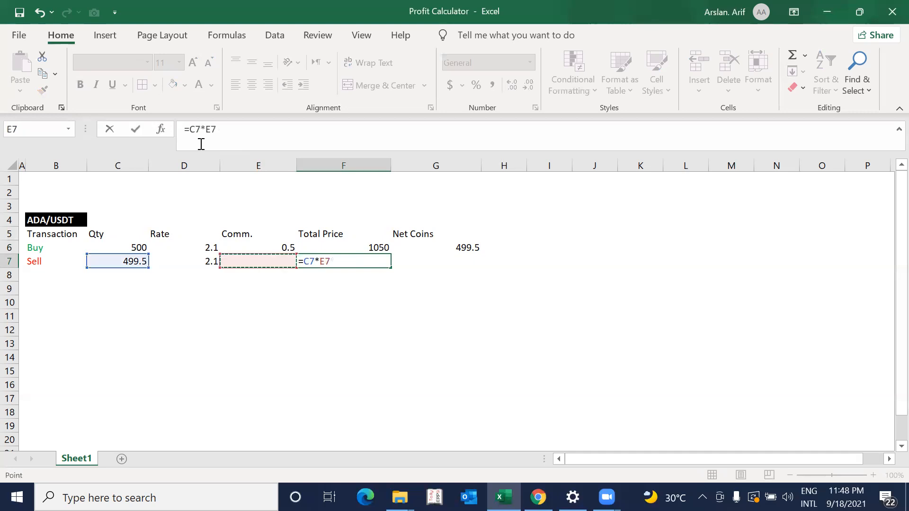
key(Left)
key(ctrl+Return)
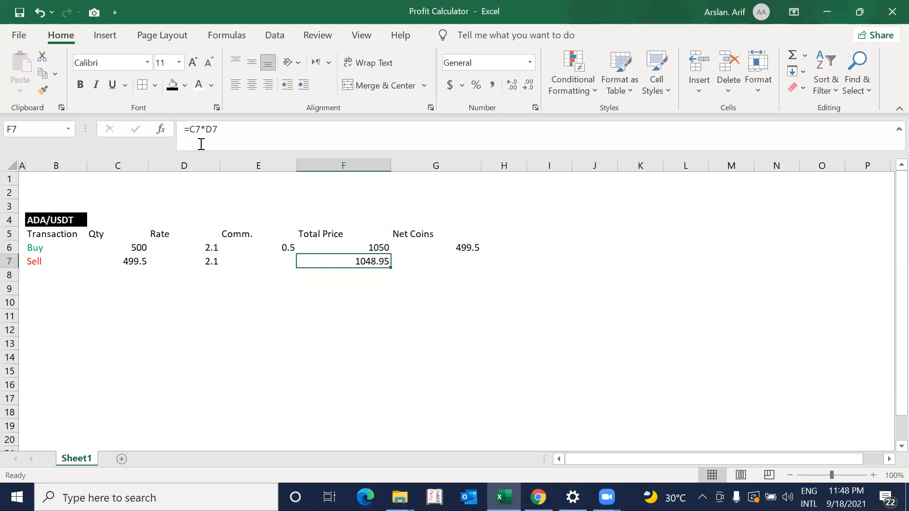
Step: Calculate the Sell commission in E7 as 0.1% of the total price with the formula =F7*0.1%
key(Left)
text(=)
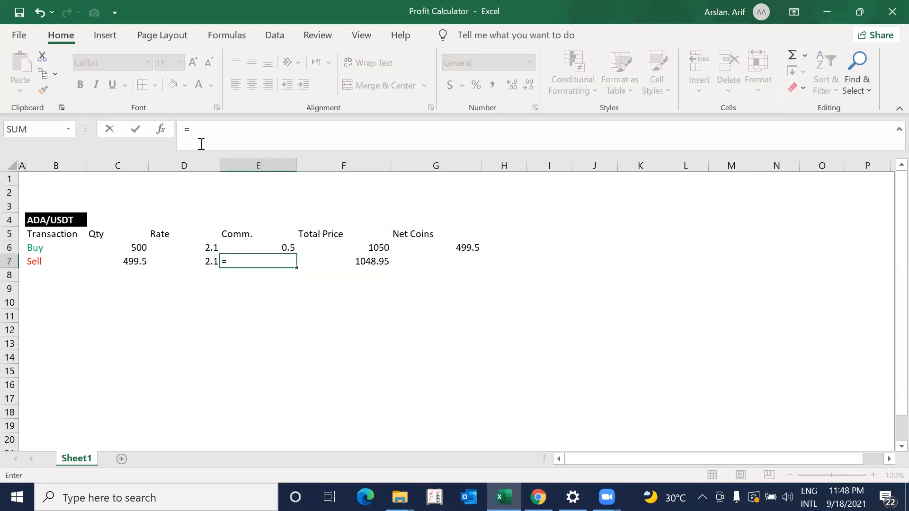
key(Right)
text(*0.1%)
key(Return)
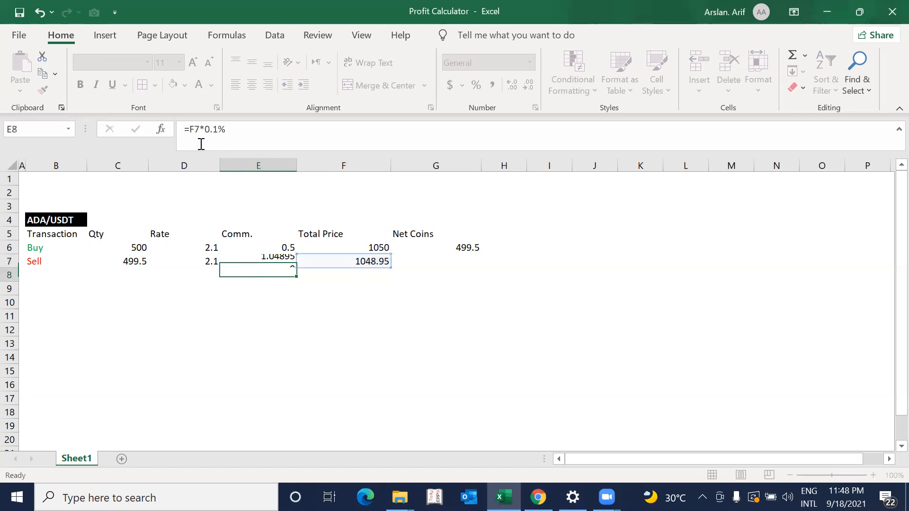
key(Up)
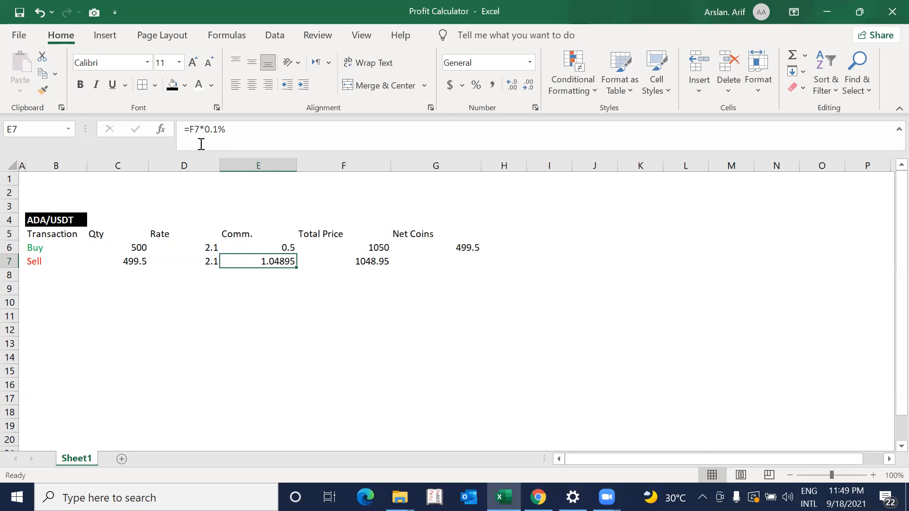
Step: Calculate the Sell net amount in G7 by subtracting the commission from the total price with =F7-E7
key(Right)
key(Right)
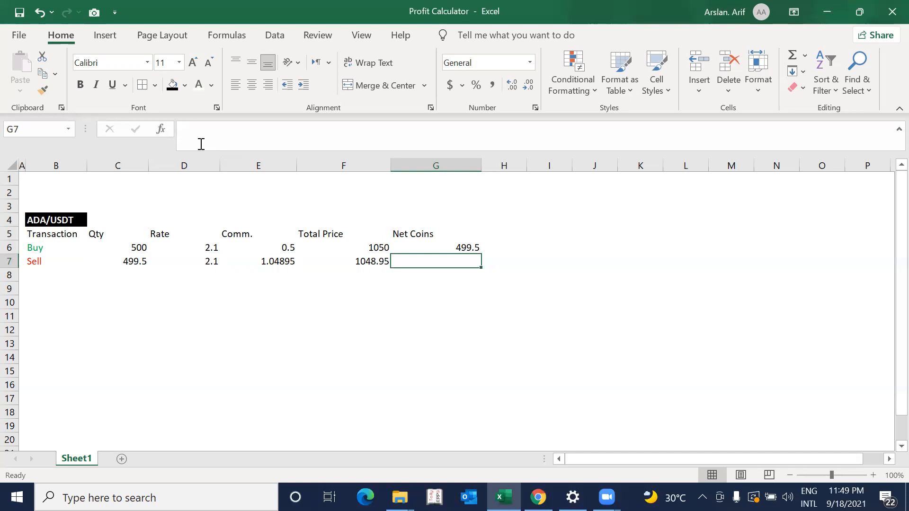
text(=)
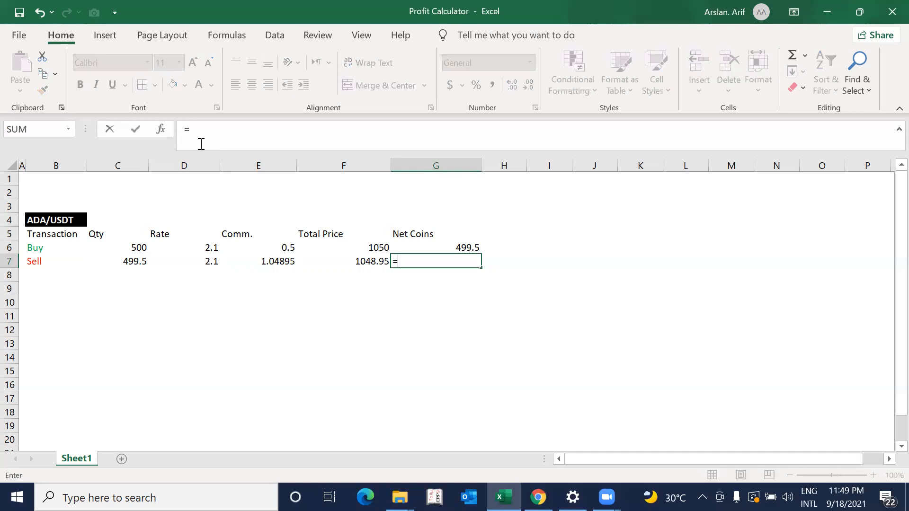
key(Left)
text(-)
key(Left)
key(Left)
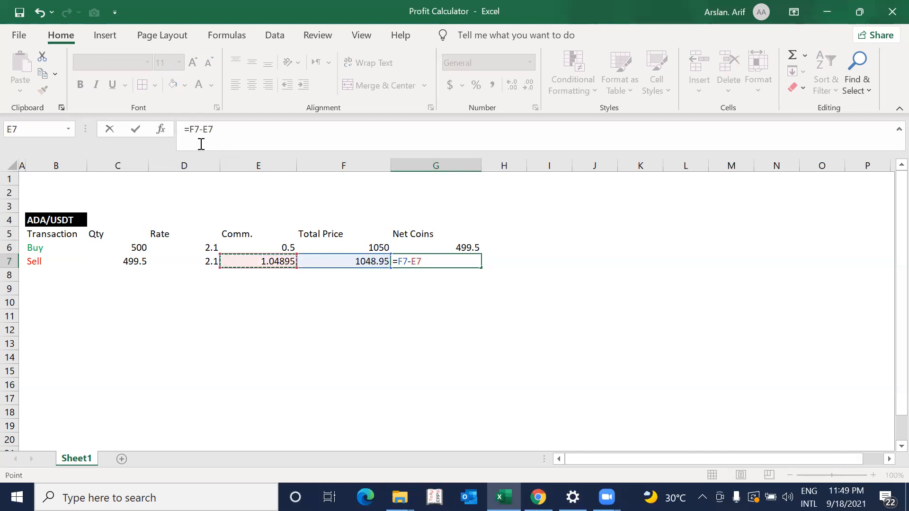
key(Return)
key(Up)
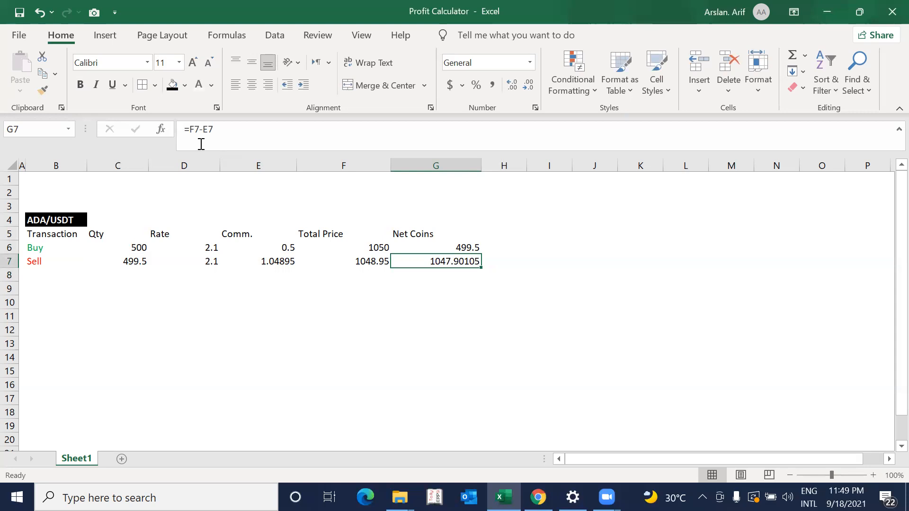
Step: Calculate the profit or loss in G8 as Sell net amount minus Buy total price with the formula =G7-F6
key(Down)
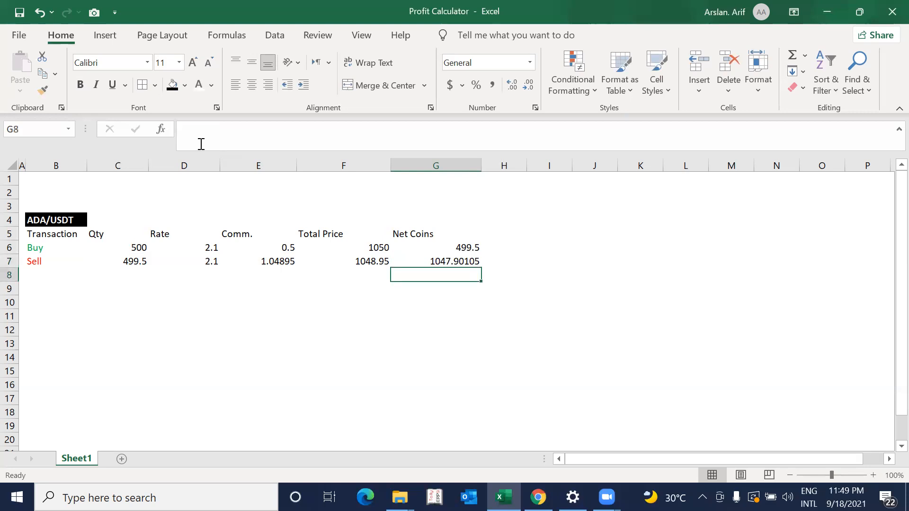
text(=)
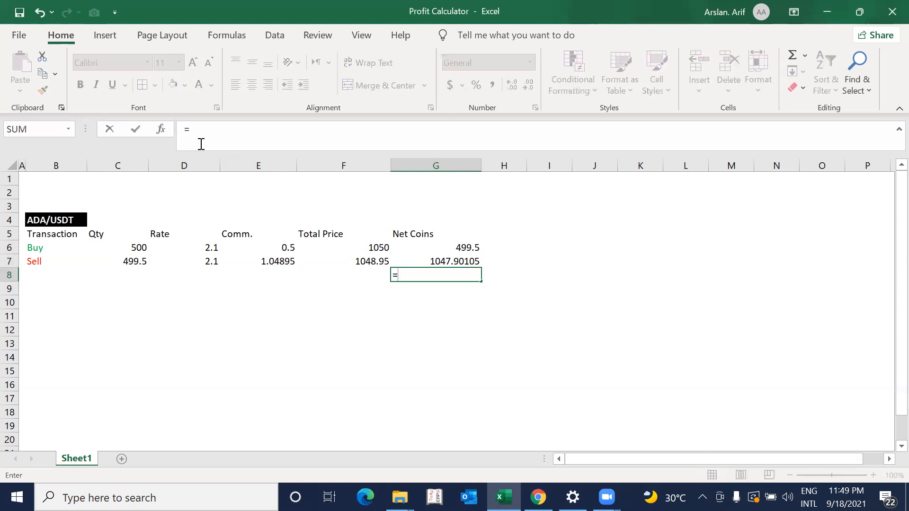
key(Up)
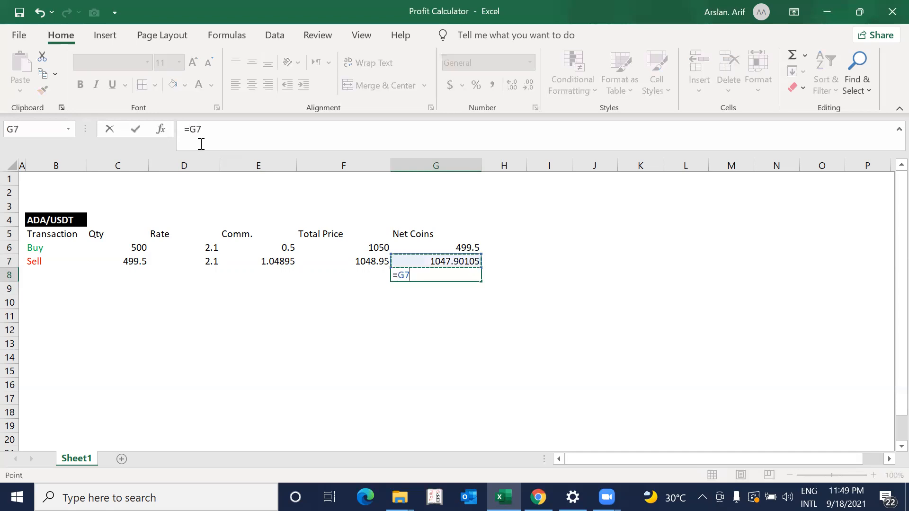
text(-)
key(Up)
key(Up)
key(Left)
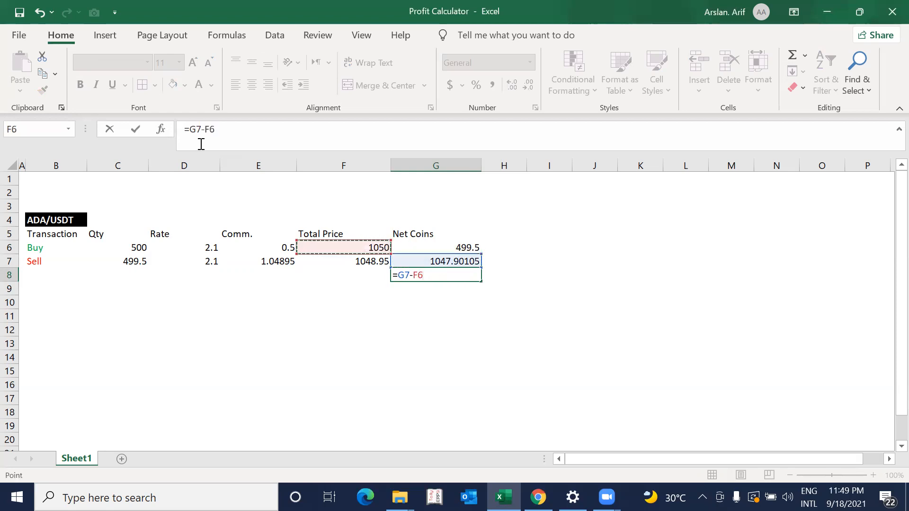
key(Return)
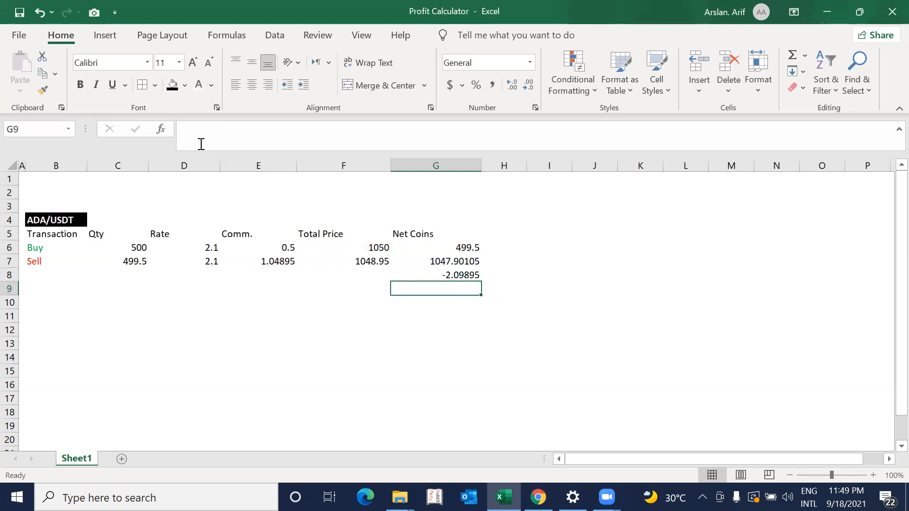
Step: Format G8 as a Number with 2 decimal places and negative values in black parentheses
key(Up)
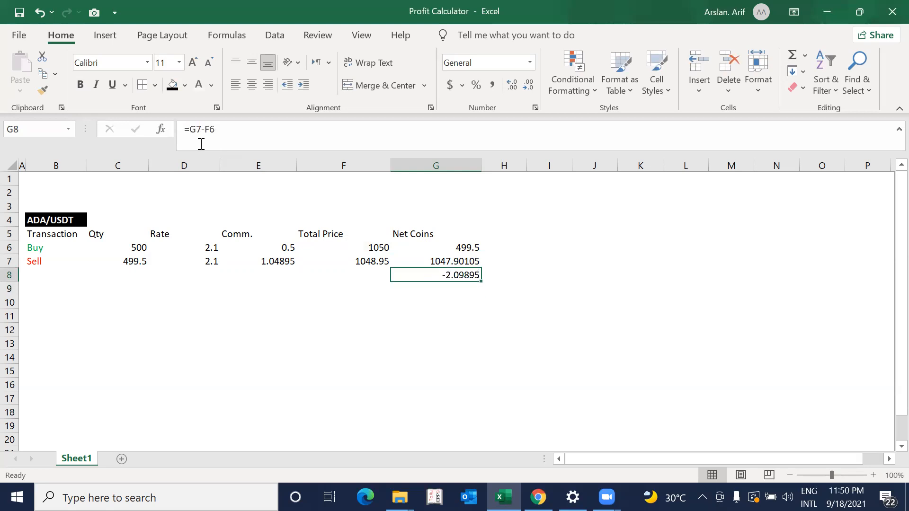
key(ctrl+1)
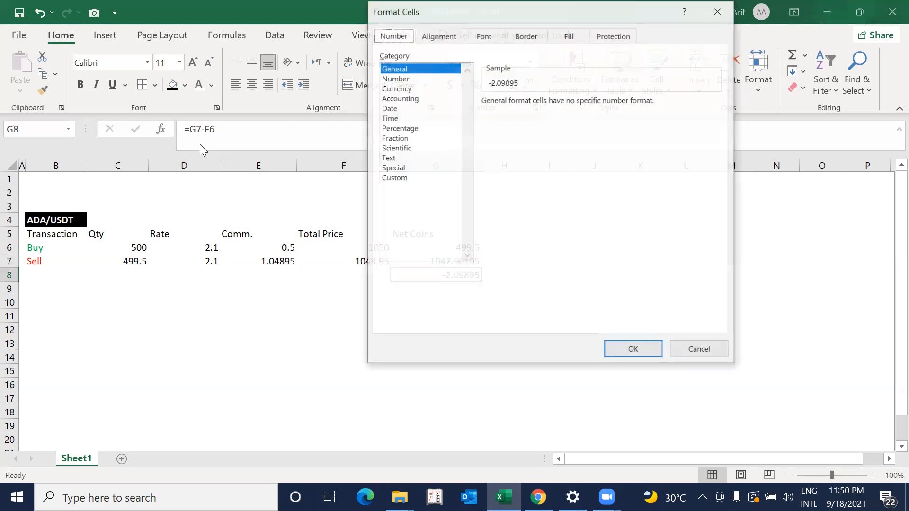
click(406, 79)
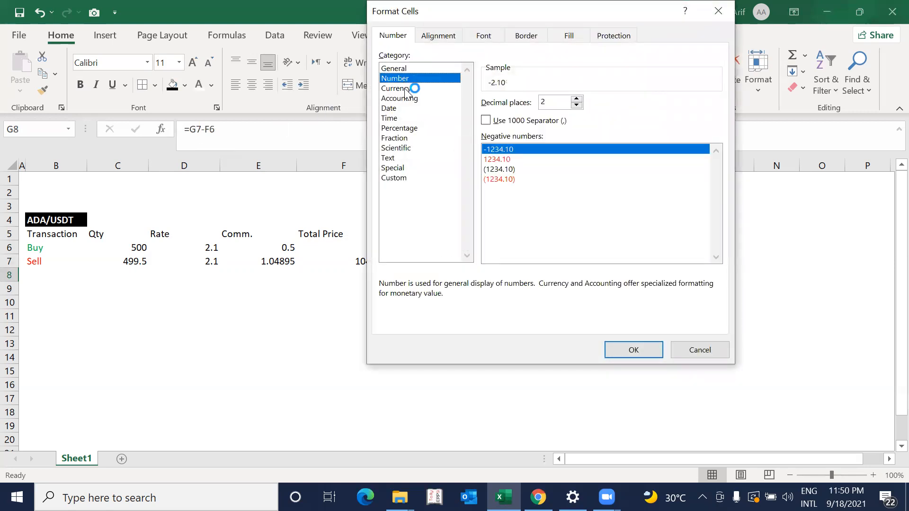
click(513, 169)
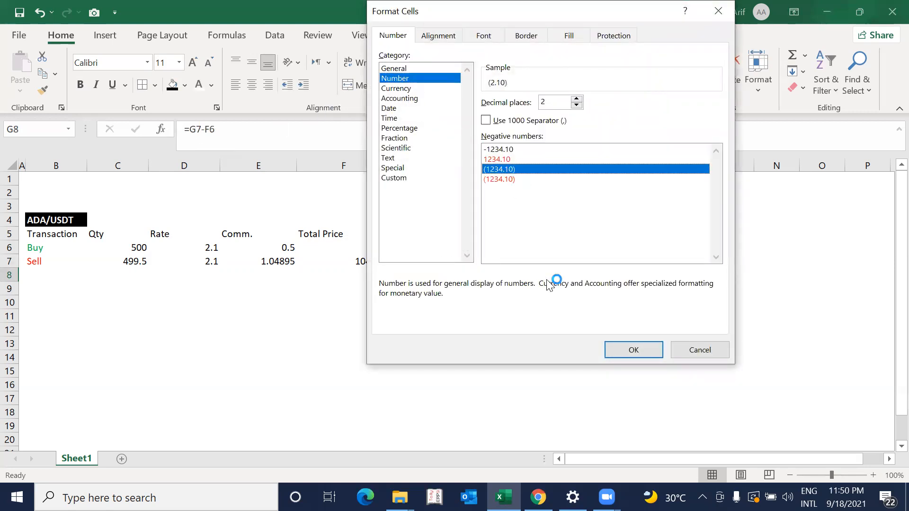
click(633, 349)
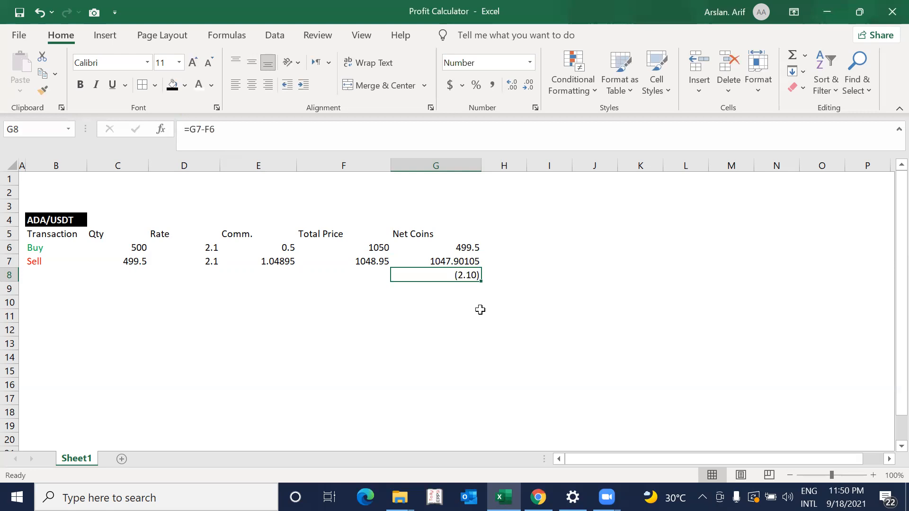
Step: Make the header row B5:G5, from Transaction to Net Coins, bold
key(Up)
key(Left)
key(Up)
key(Left)
key(Up)
key(Left)
key(Left)
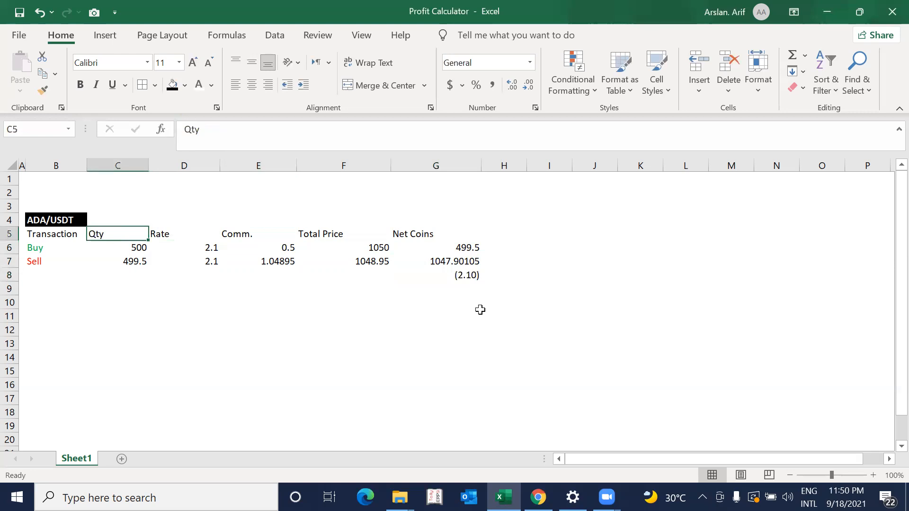
key(Left)
key(shift+Right)
key(shift+Right)
key(shift+Right)
key(shift+Right)
key(shift+Right)
key(ctrl+b)
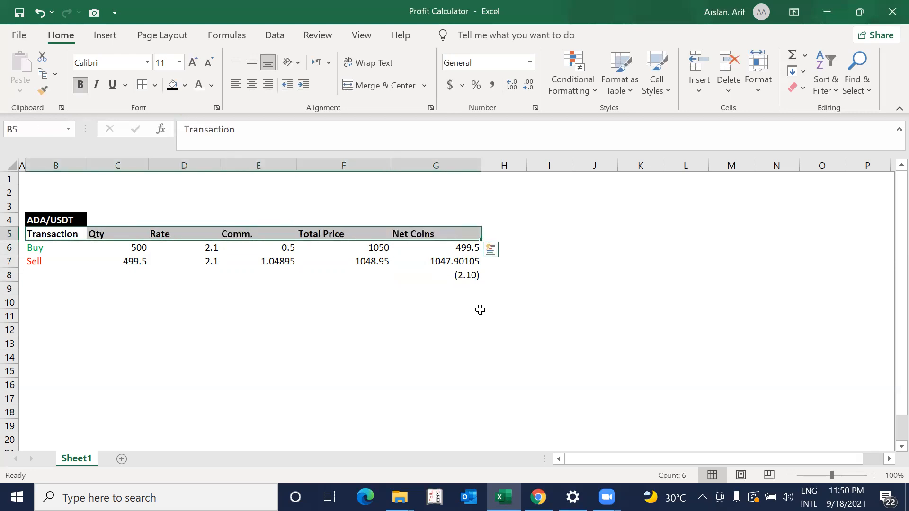
Step: Apply all borders to the table range B5:G8
key(shift+Down)
key(shift+Down)
key(shift+Down)
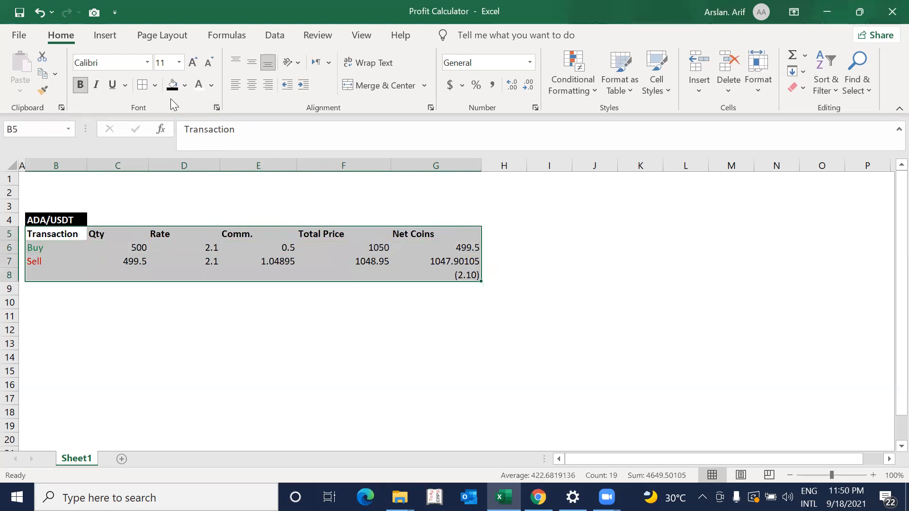
click(142, 86)
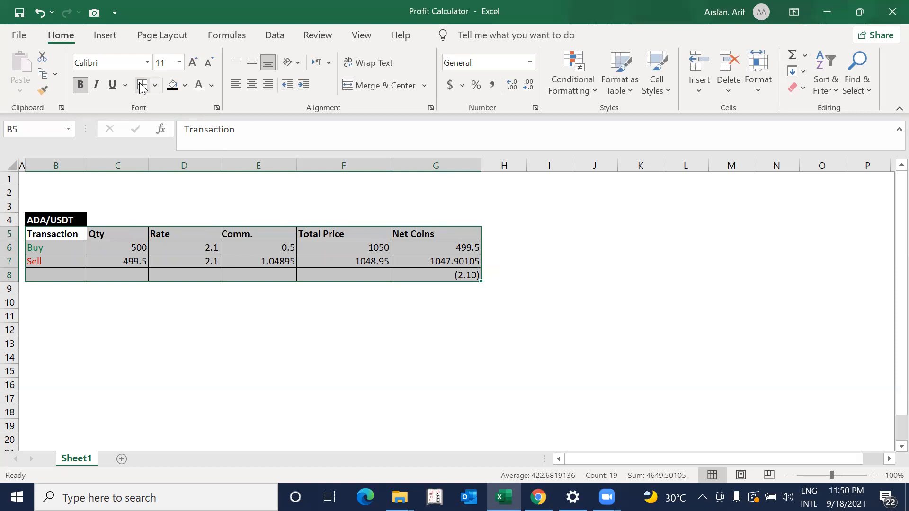
Step: Merge and center the empty cells B8:F8 below the Sell row
key(Down)
key(Down)
key(Down)
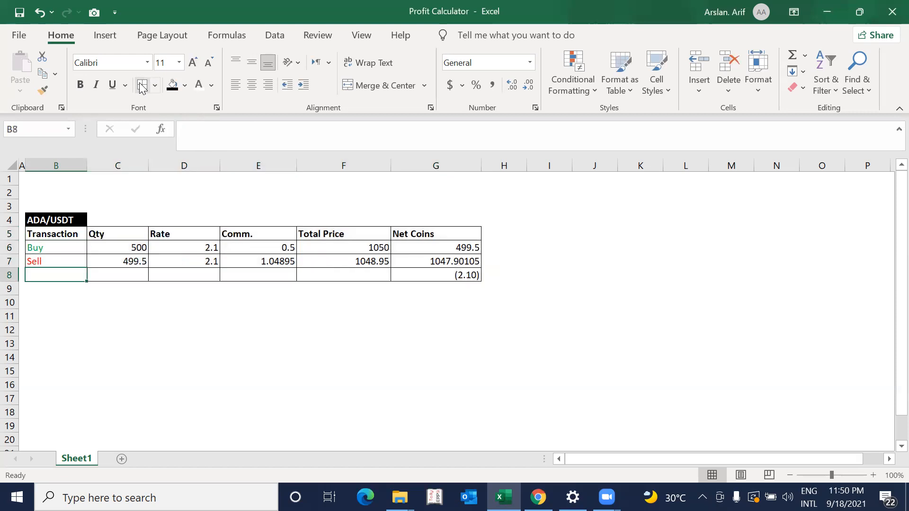
key(shift+Right)
key(shift+Right)
key(shift+Right)
key(shift+Right)
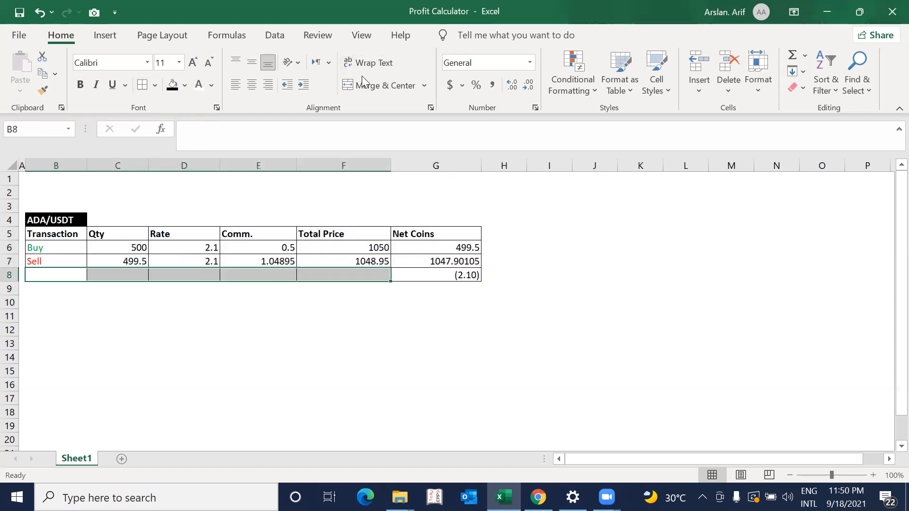
click(367, 86)
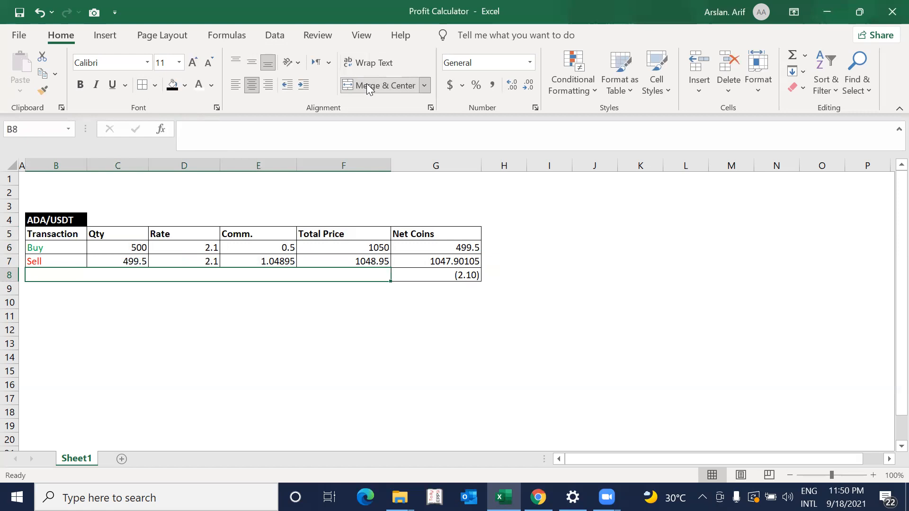
Step: Enter the label Profit/Loss: in the merged cell B8 and make both the label and the G8 result bold
text(Profit/Loss)
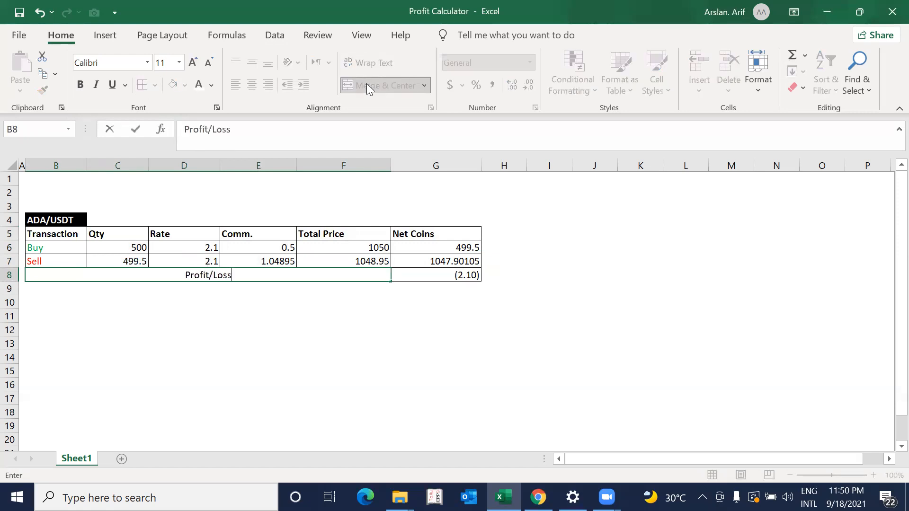
text(:)
key(ctrl+Return)
key(ctrl+b)
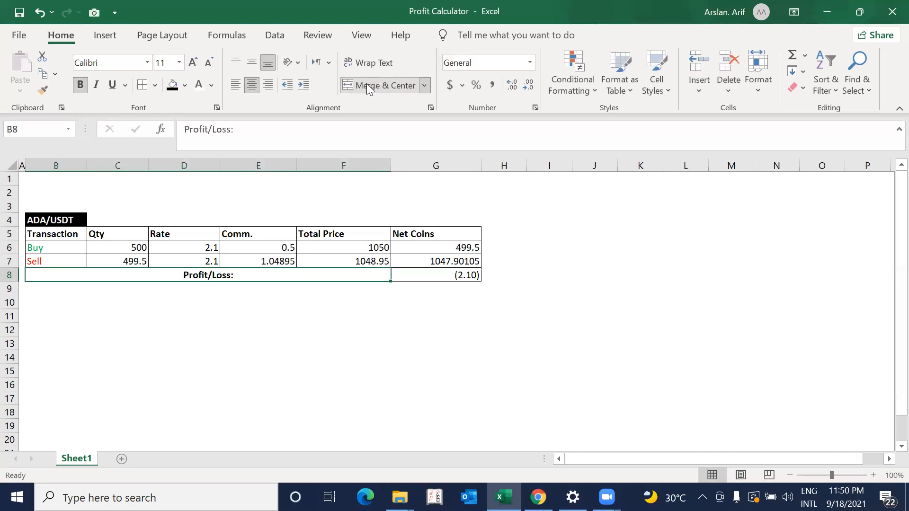
key(Right)
key(ctrl+b)
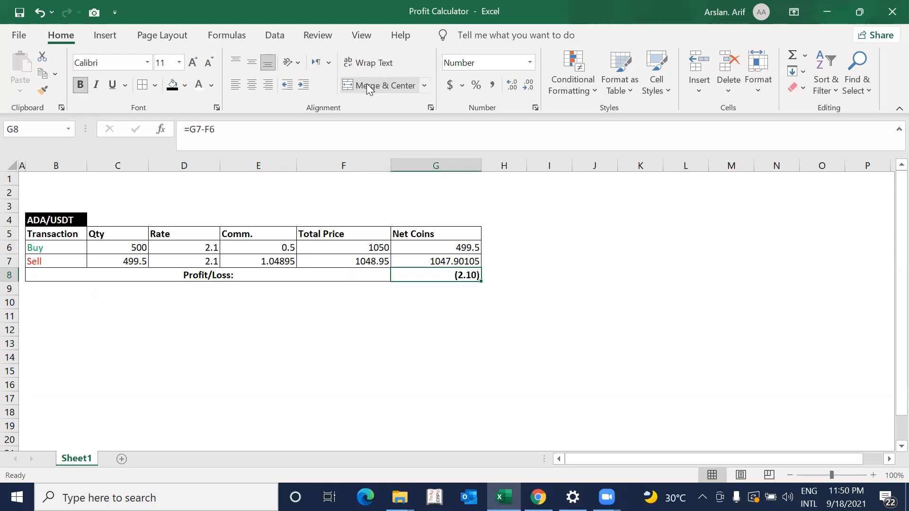
key(Left)
key(Left)
key(Right)
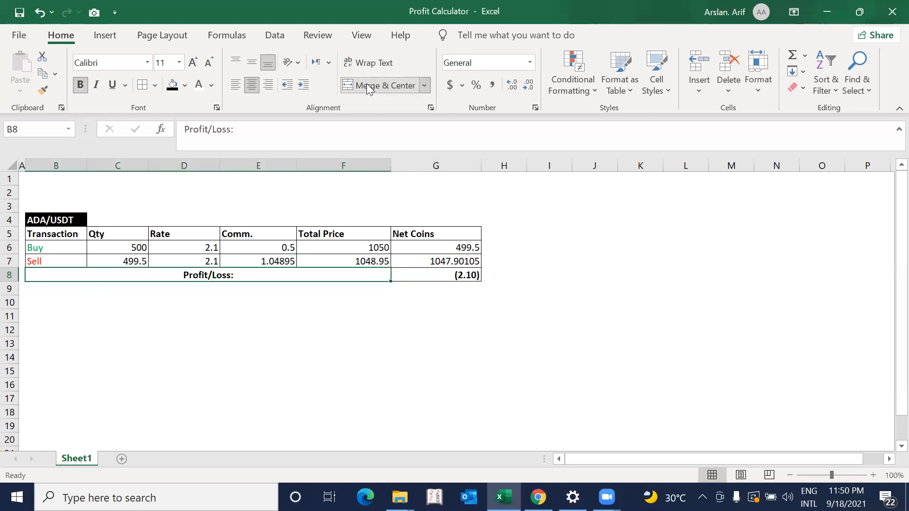
Step: Create a formula-based conditional formatting rule for G8 and begin its condition with =$G$8>
click(439, 271)
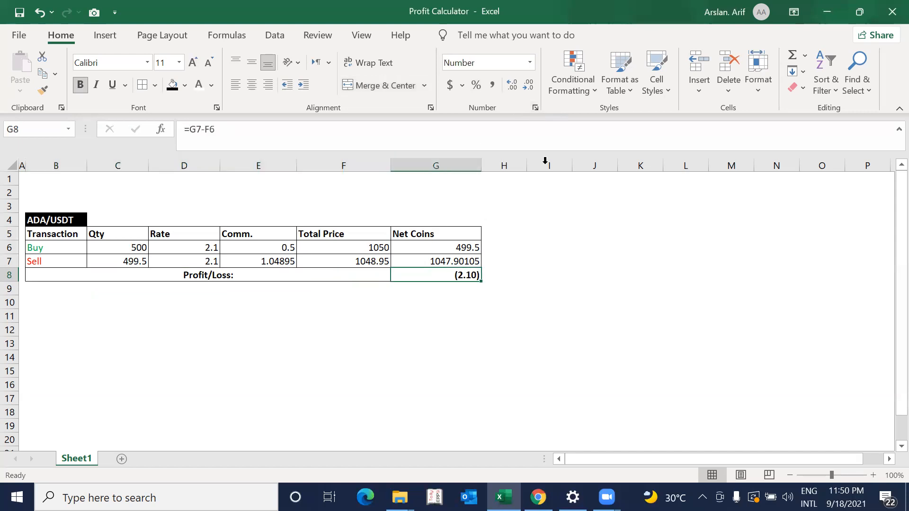
click(554, 94)
mouse_move(619, 123)
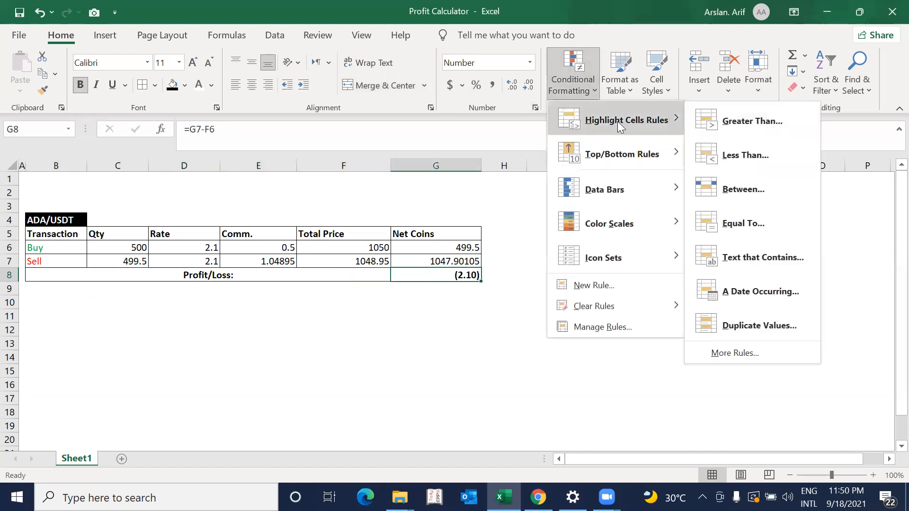
click(603, 285)
click(528, 178)
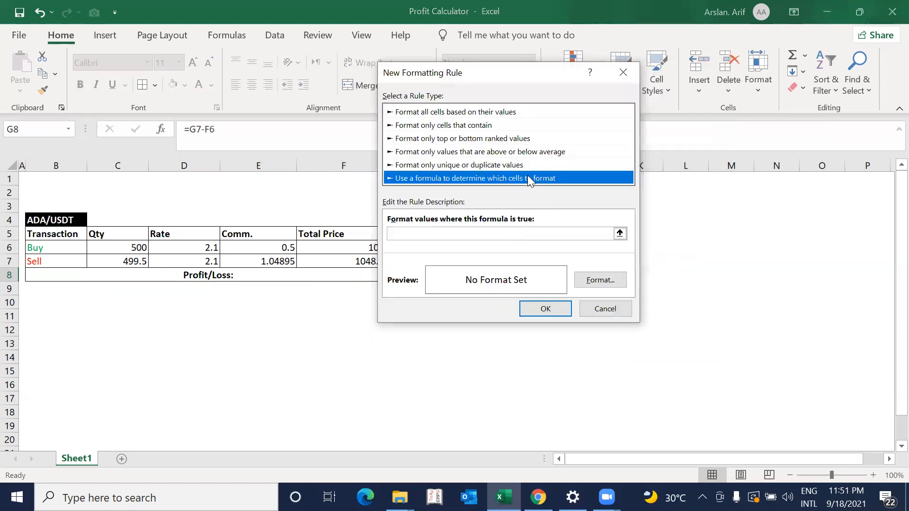
click(487, 233)
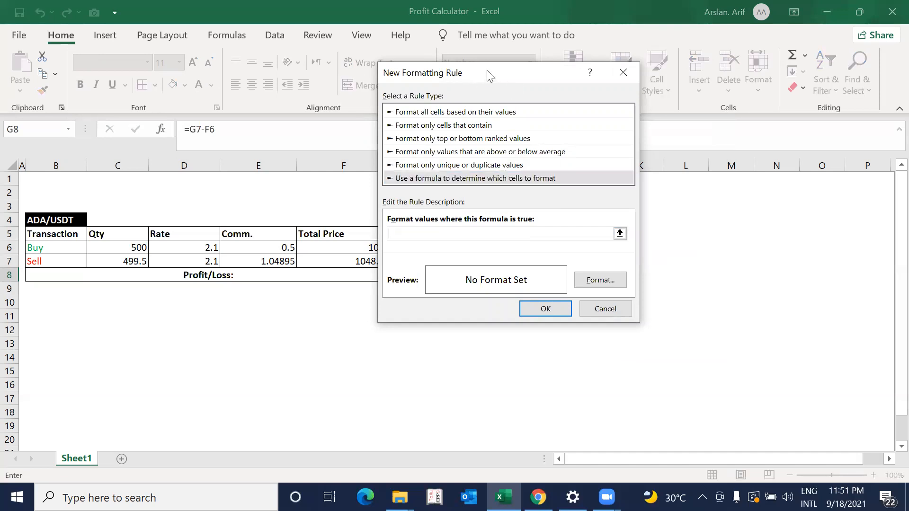
drag(492, 73, 614, 103)
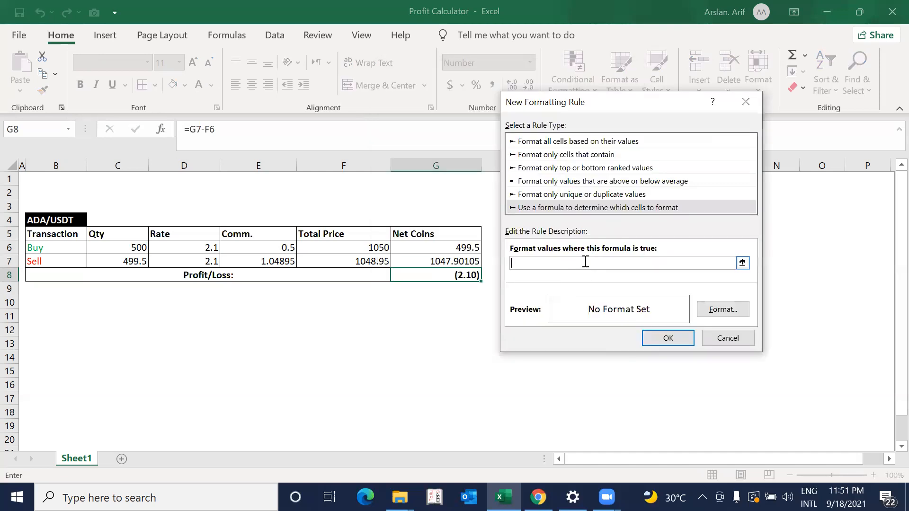
text(=)
click(454, 275)
text(>)
Step: Give the new rule a green background fill and try to apply it
click(739, 310)
click(455, 167)
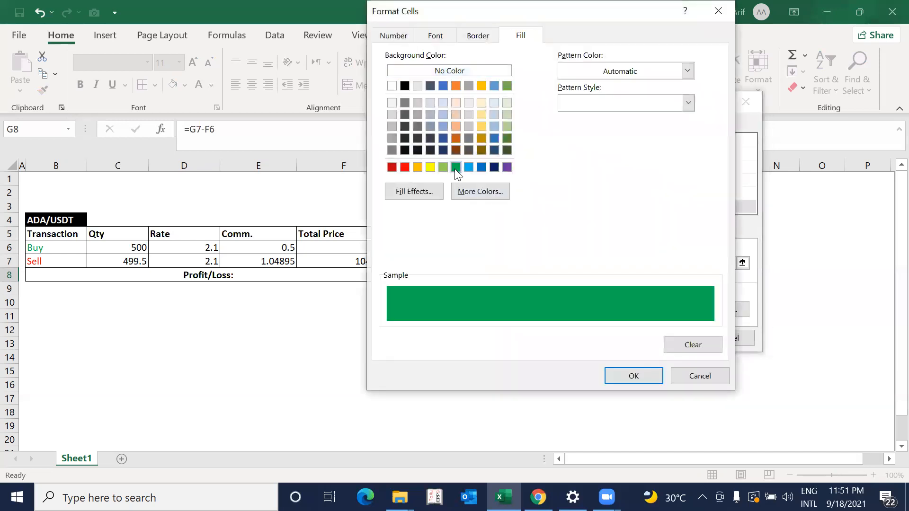
click(633, 376)
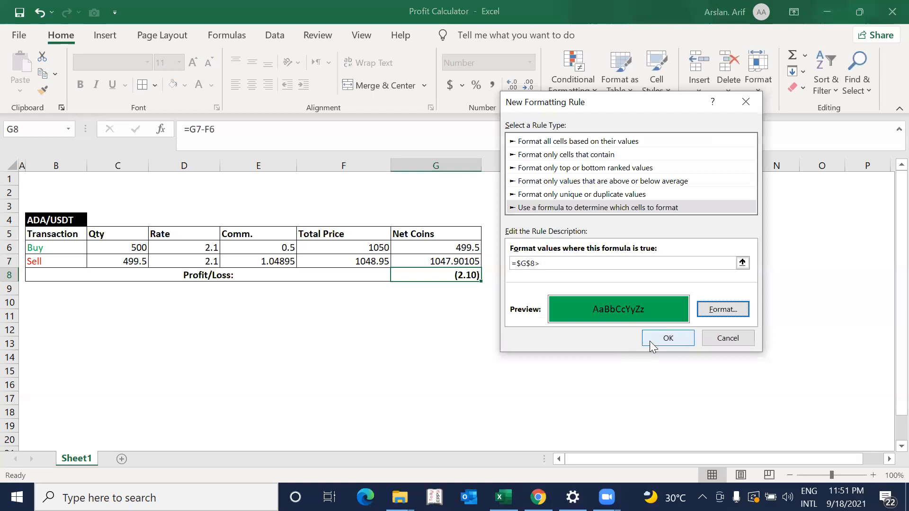
click(666, 339)
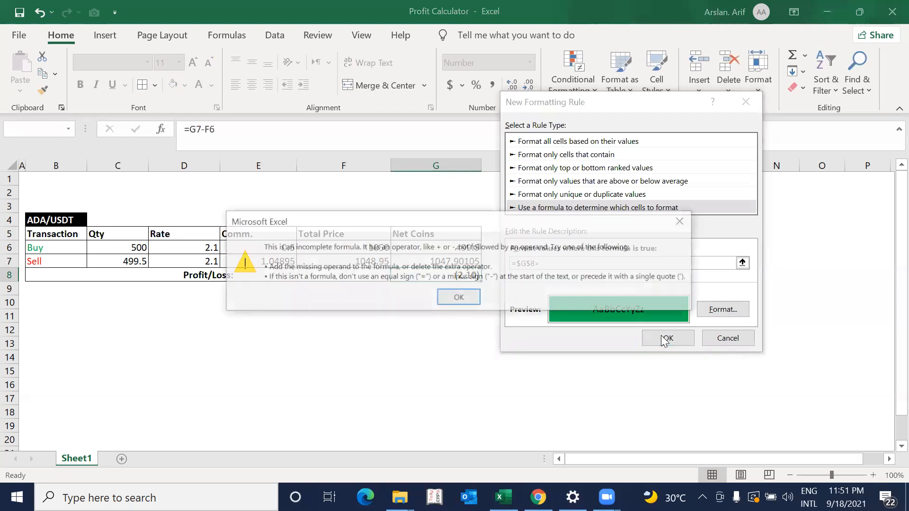
Step: Complete the rule's formula as =$G$8>0 and apply the rule
click(679, 221)
click(568, 263)
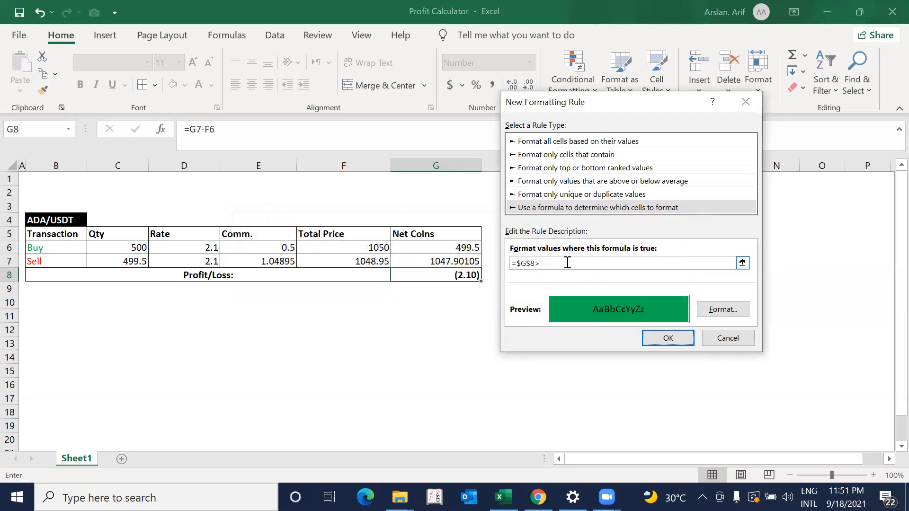
text(0)
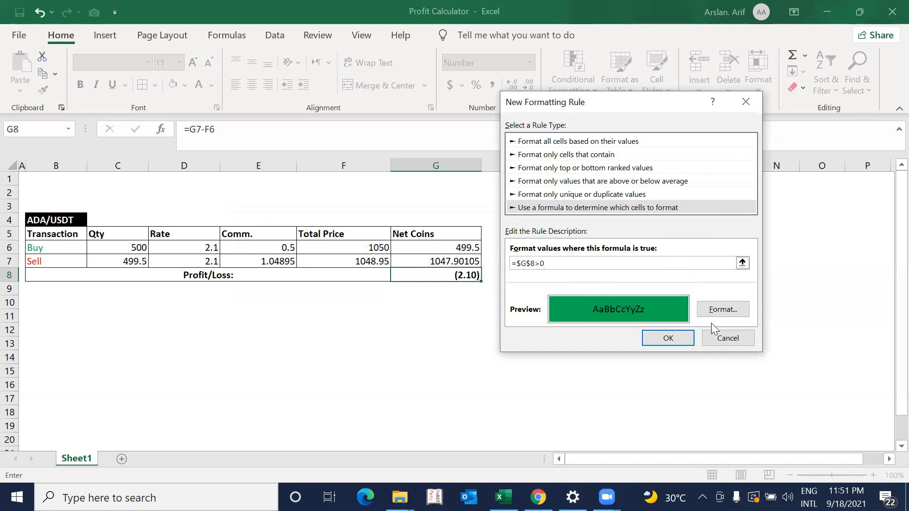
click(668, 338)
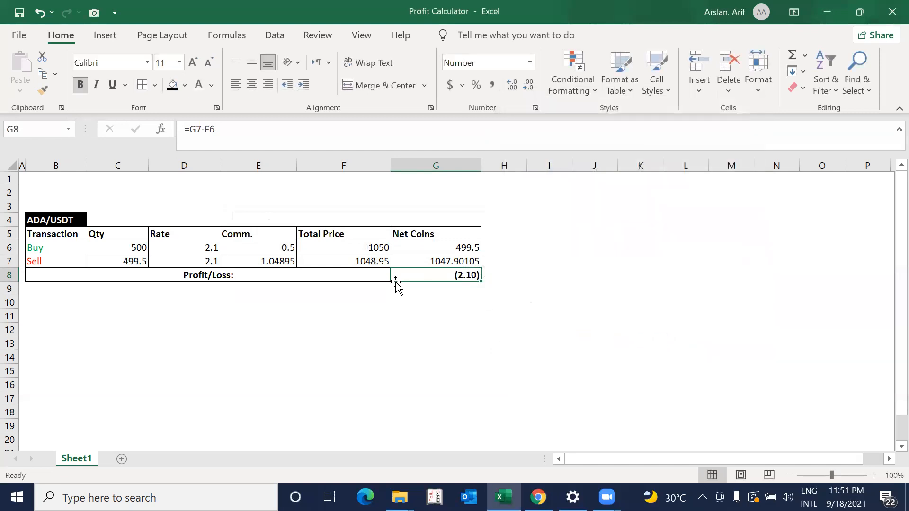
Step: Create a formula-based conditional formatting rule for G8 with the condition =$G$8<0 and a red background fill
click(566, 90)
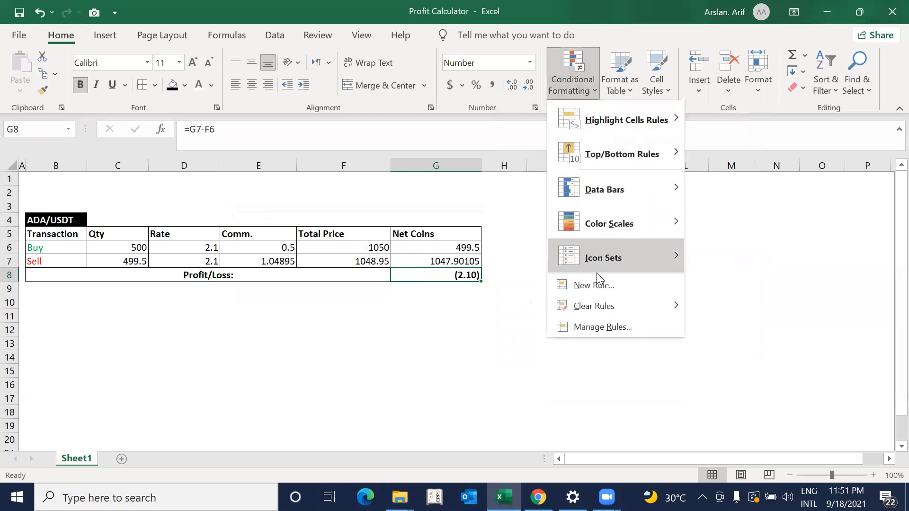
click(581, 284)
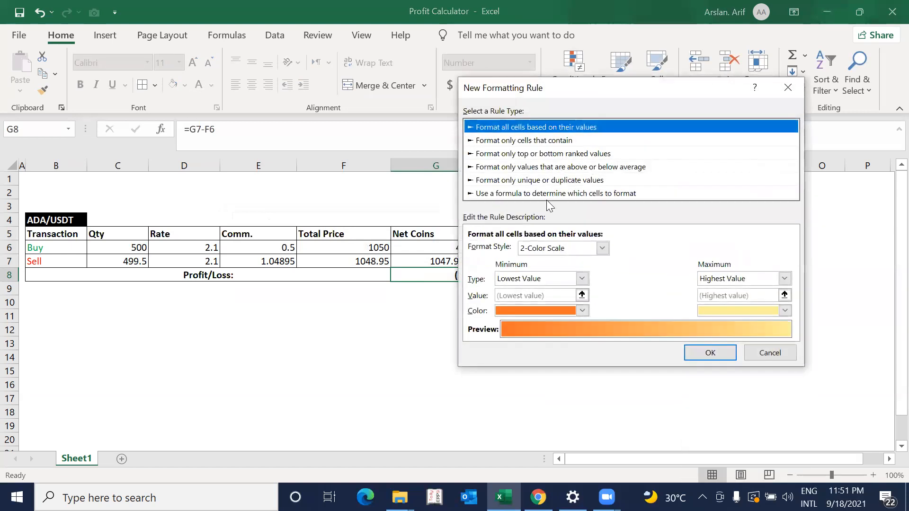
click(545, 193)
click(413, 274)
text(<0)
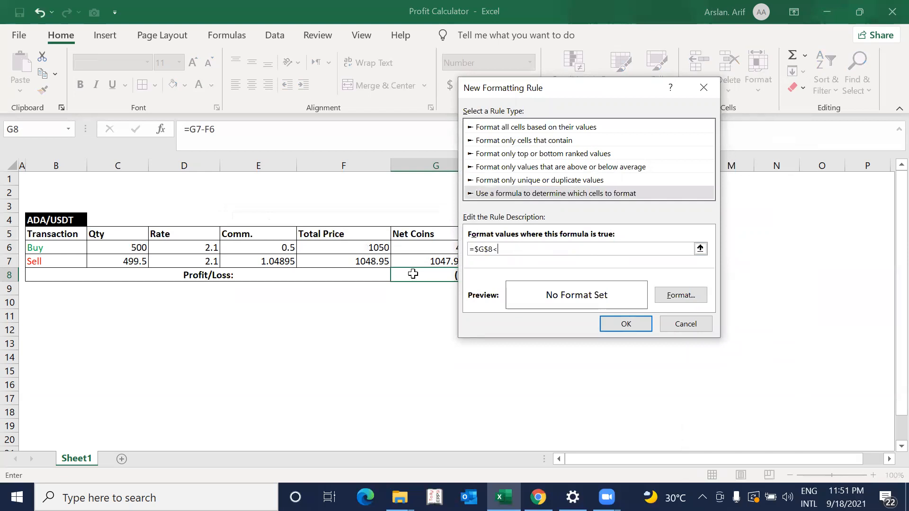
click(680, 295)
click(485, 169)
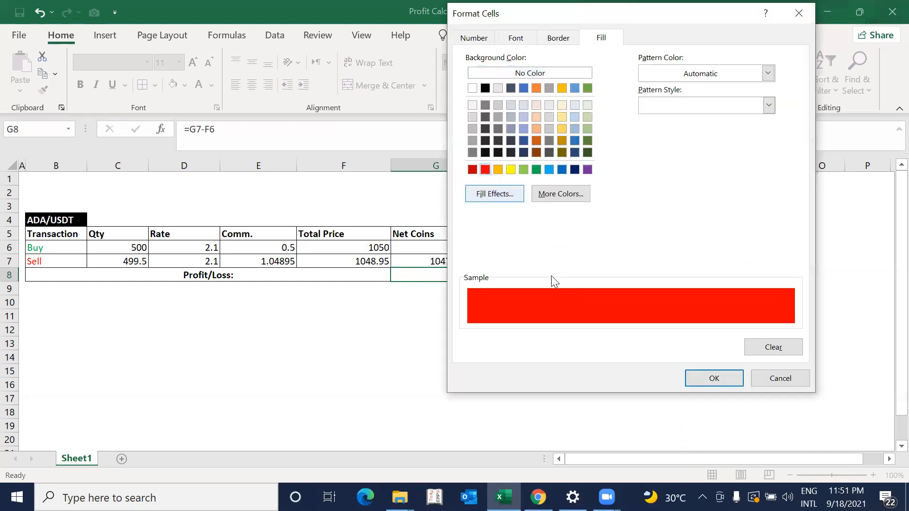
click(712, 377)
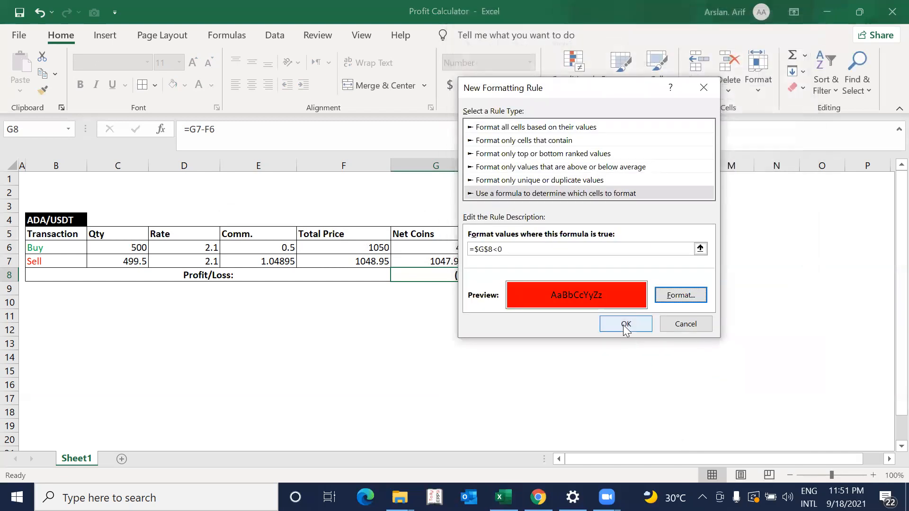
click(625, 326)
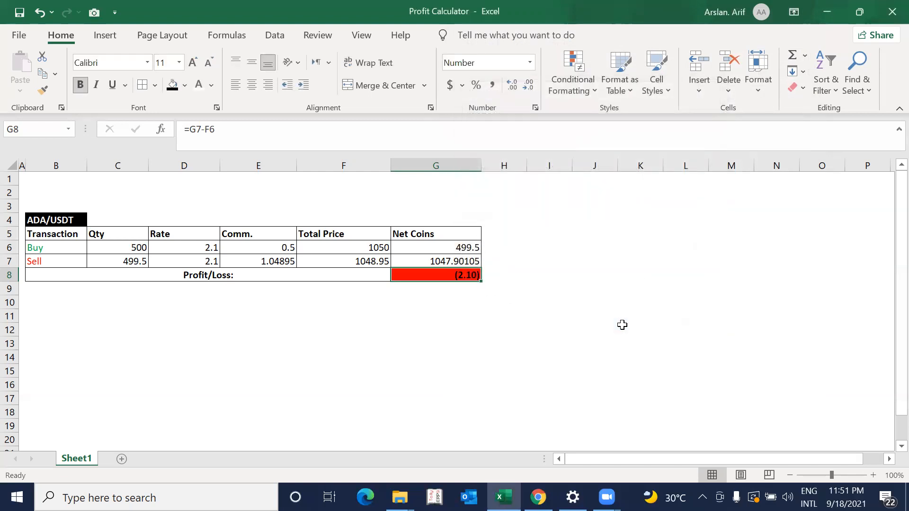
Step: Set the Sell rate in D7 to 2.102
key(Left)
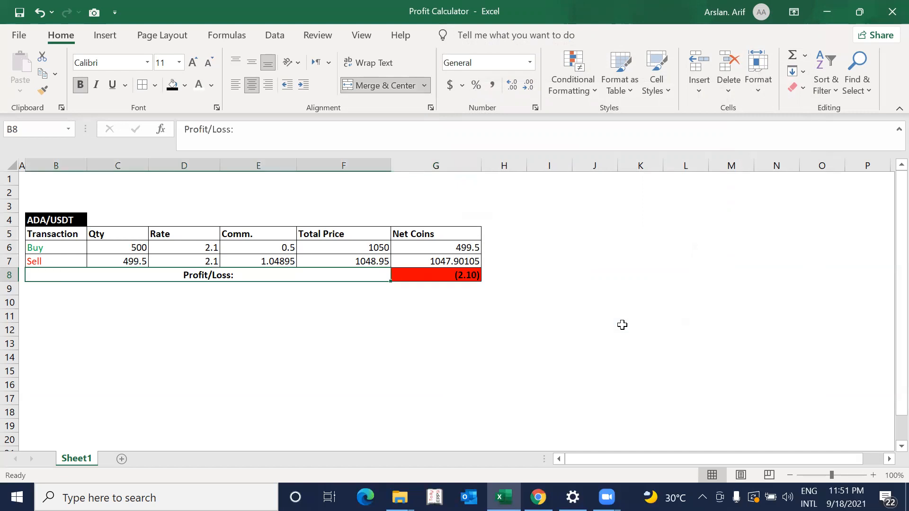
key(Up)
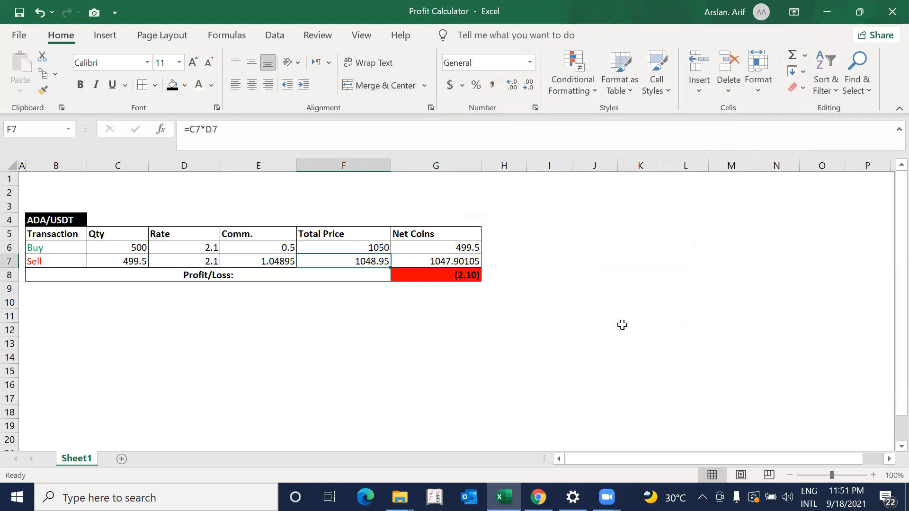
key(Left)
key(Left)
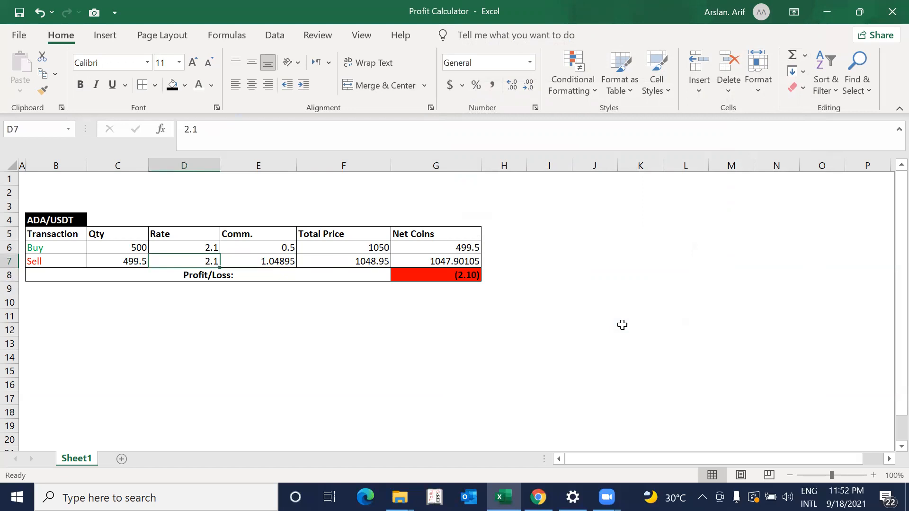
key(Right)
key(Right)
key(Right)
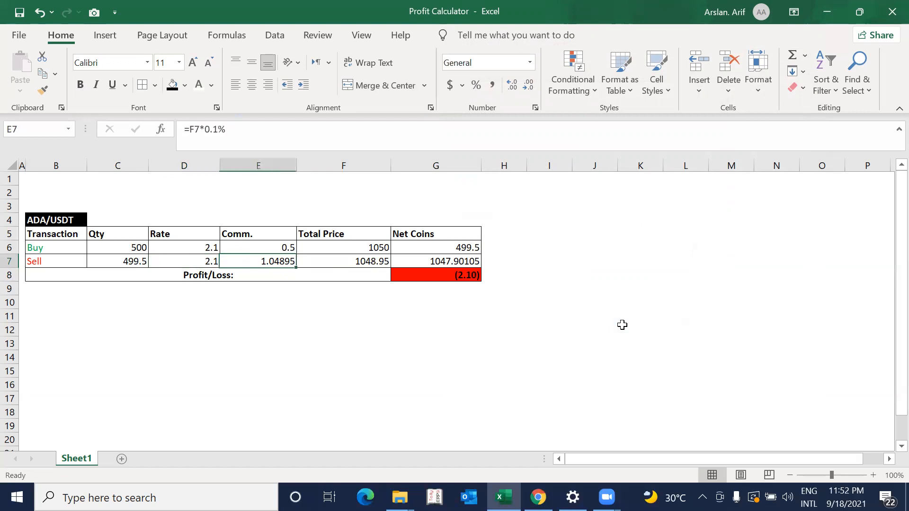
key(Down)
key(Up)
key(Left)
key(Left)
key(Left)
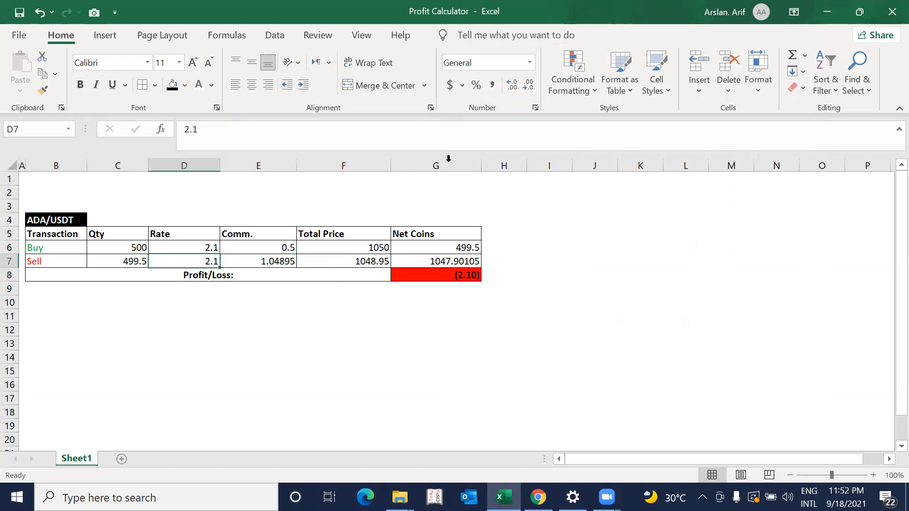
click(436, 137)
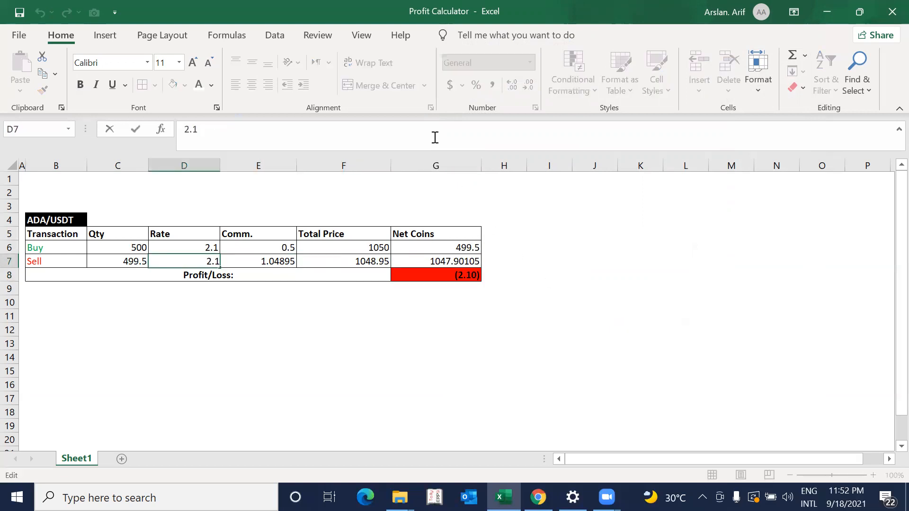
text(02)
key(Return)
key(Up)
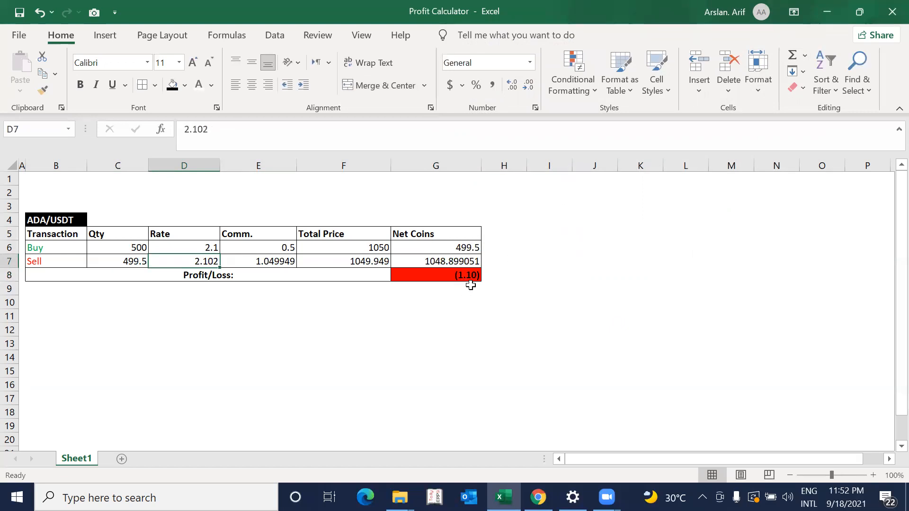
Step: Change the Sell rate in D7 to 2.103
click(313, 130)
key(BackSpace)
text(3)
key(Return)
key(Up)
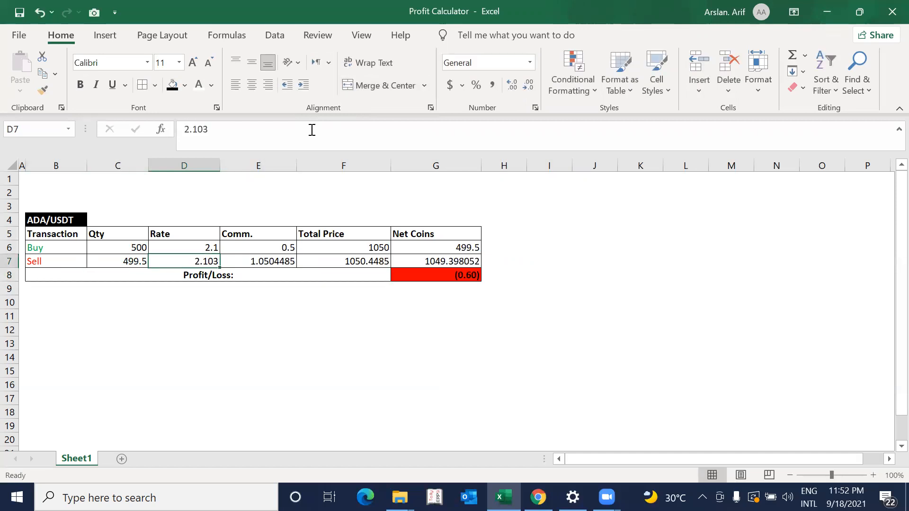
Step: Raise the Sell rate in D7 to 2.104
click(312, 130)
key(BackSpace)
text(4)
key(Return)
key(Up)
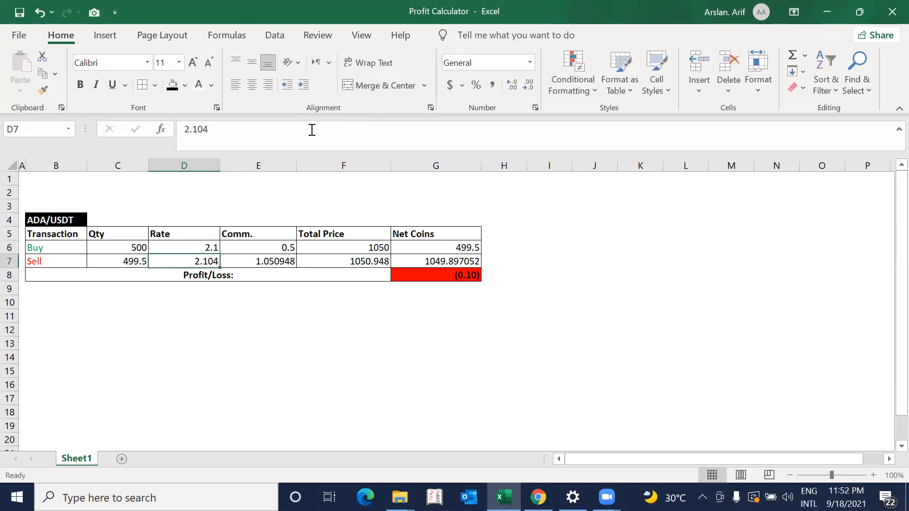
Step: Raise the Sell rate in D7 to 2.105 to test the profit coloring of the result
click(312, 130)
key(BackSpace)
text(5)
key(Return)
key(Up)
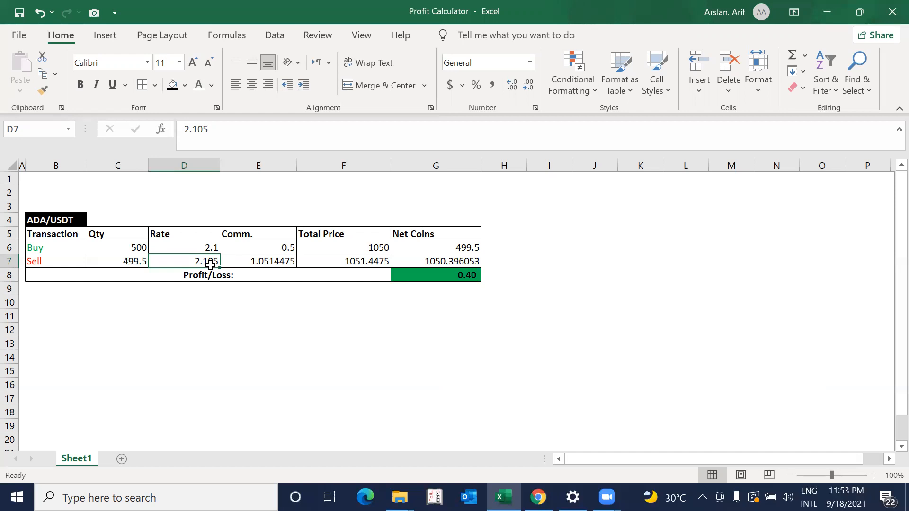
Step: Replace the Sell rate in D7 with 2.05 to test a loss
text(2.)
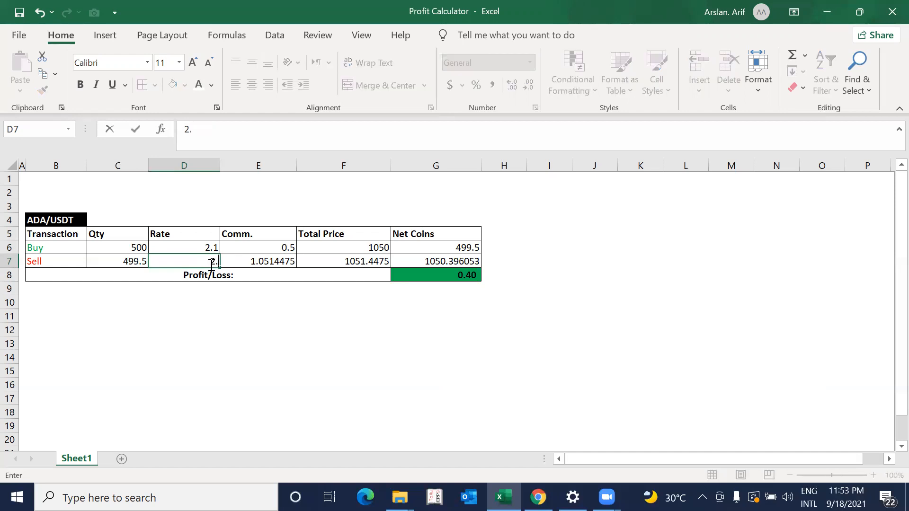
text(05)
key(Return)
click(211, 263)
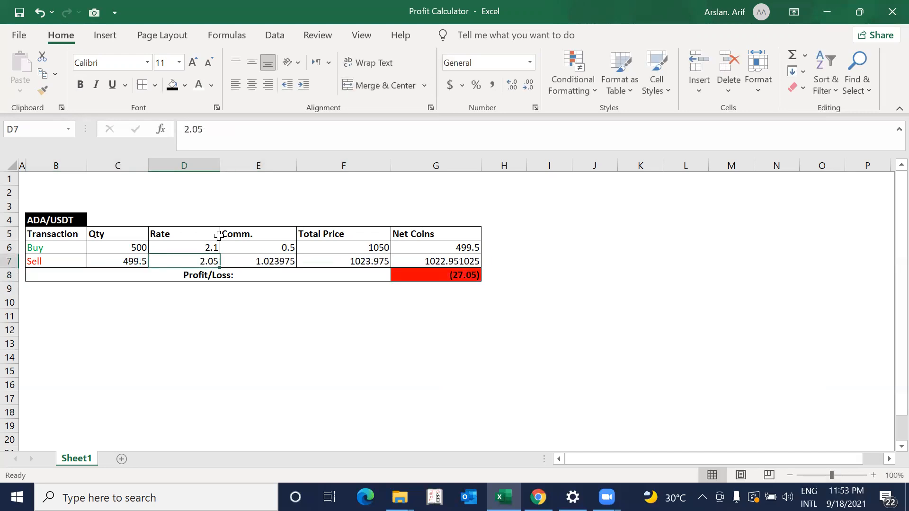
Step: Edit the Sell rate in D7 to 2.09
click(225, 131)
key(BackSpace)
text(9)
key(Return)
key(Up)
Step: Edit the Sell rate in D7 to 2.085 and keep the cell selected
click(225, 131)
key(BackSpace)
text(5)
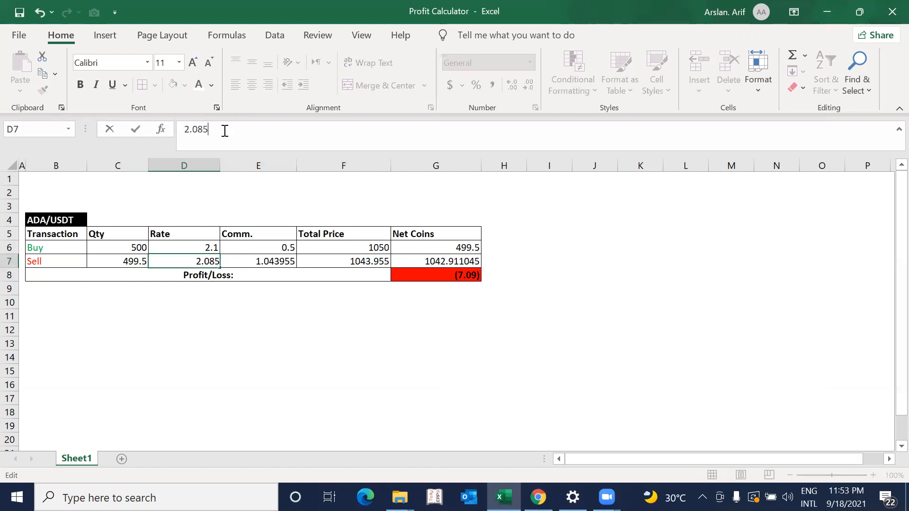
key(ctrl+Return)
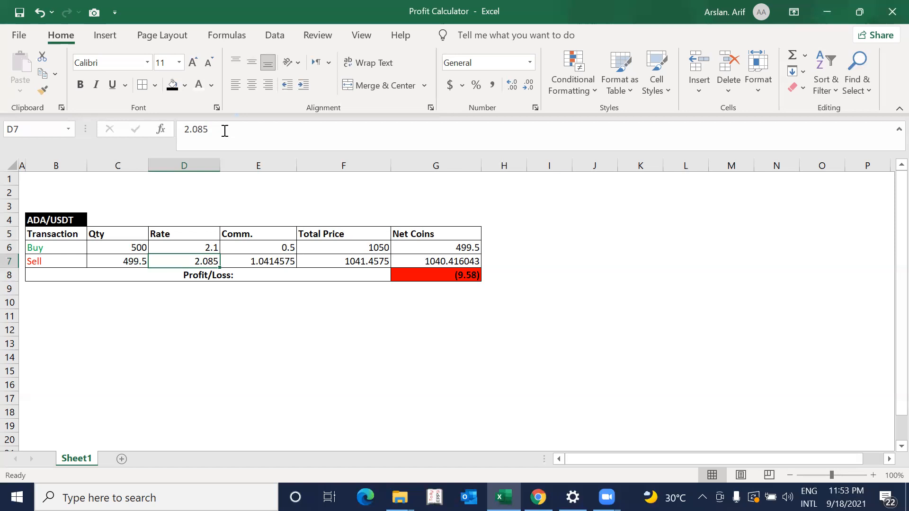
Step: Set the Sell rate in D7 to 2.3 and select the profit/loss result in G8
text(2.3)
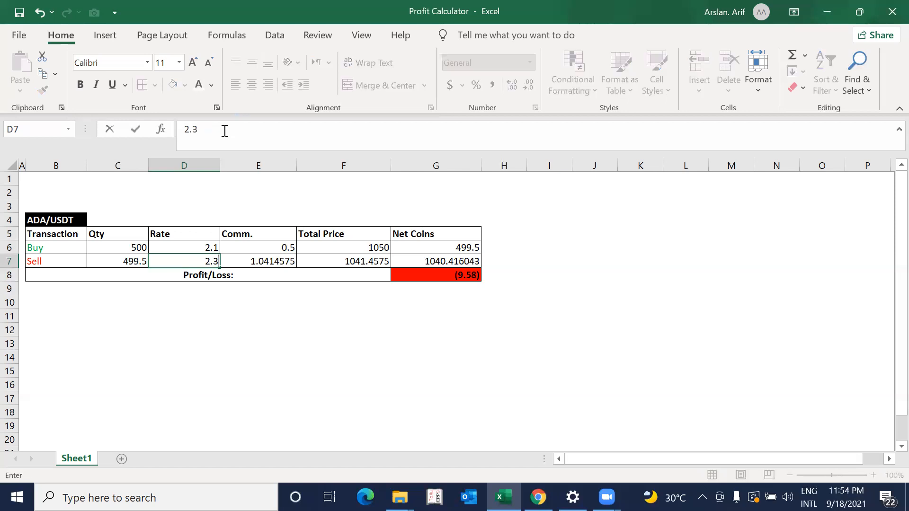
key(ctrl+Return)
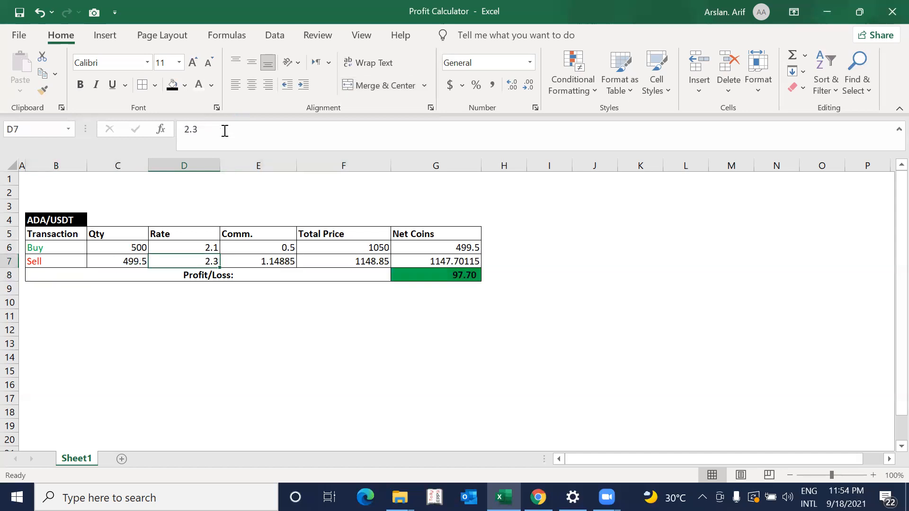
key(Right)
key(Right)
key(Right)
key(Down)
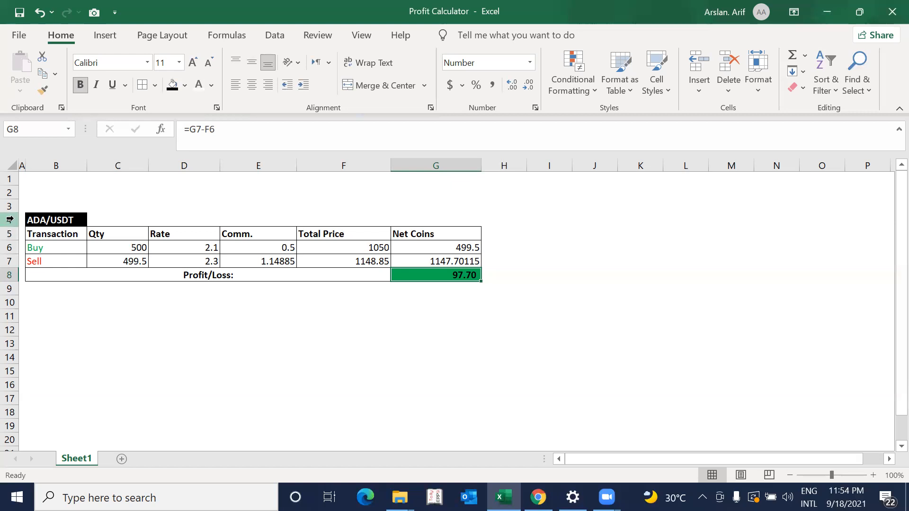
Step: Clear the Buy quantity in C6 and undo the deletion
drag(10, 220, 7, 234)
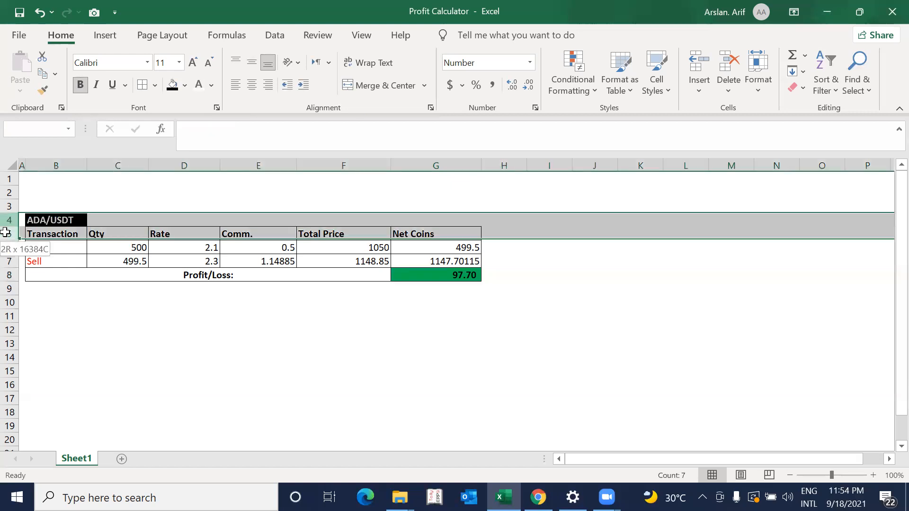
click(9, 221)
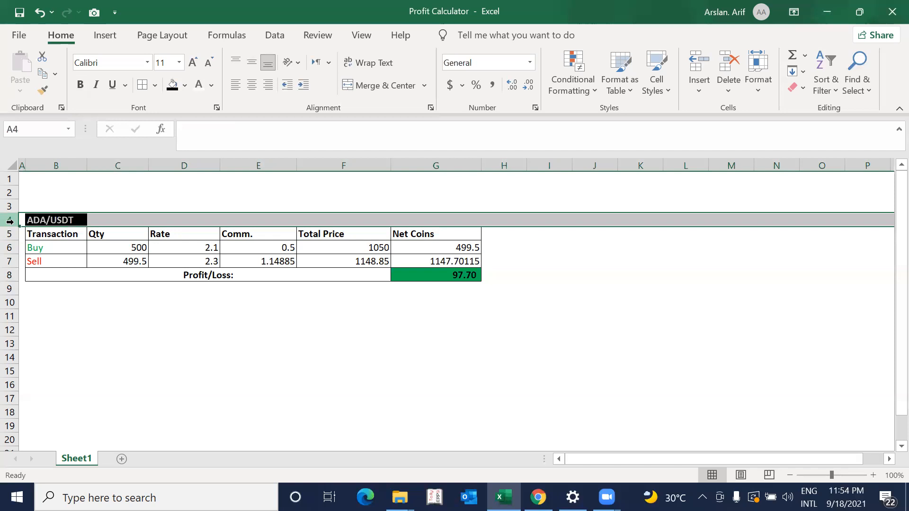
click(110, 244)
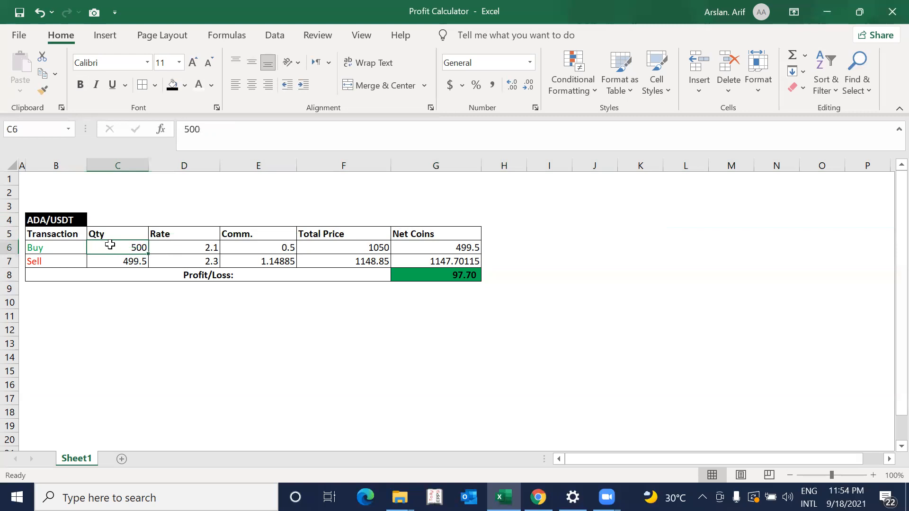
key(Delete)
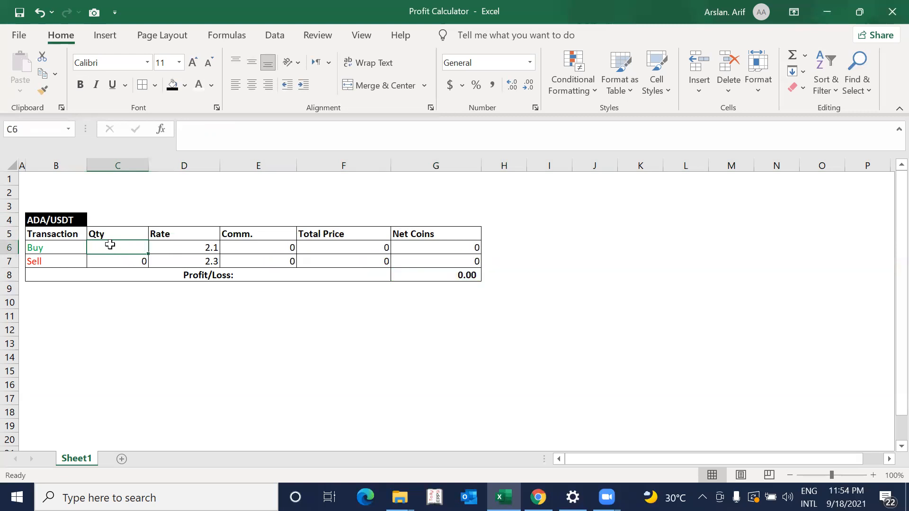
key(ctrl+z)
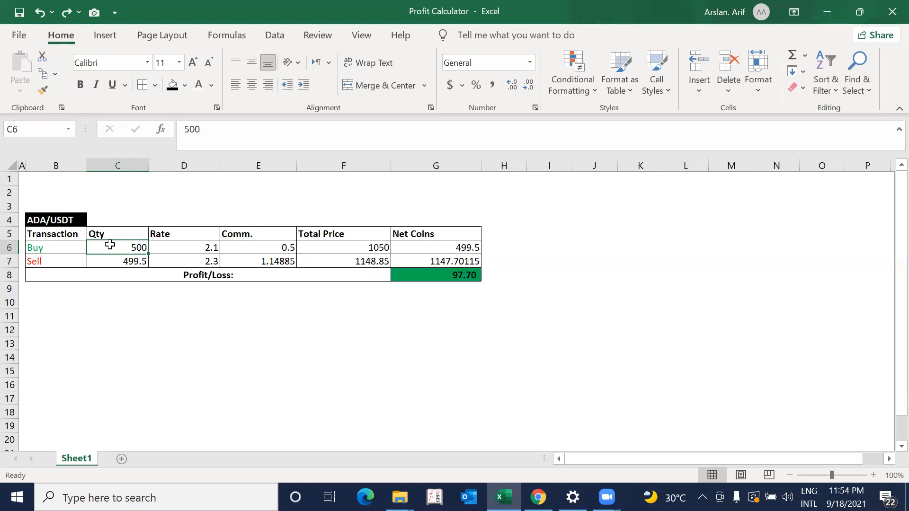
Step: Copy the whole ADA/USDT table in rows 4 to 8 and insert the copied rows at row 11
drag(10, 220, 13, 280)
key(ctrl+c)
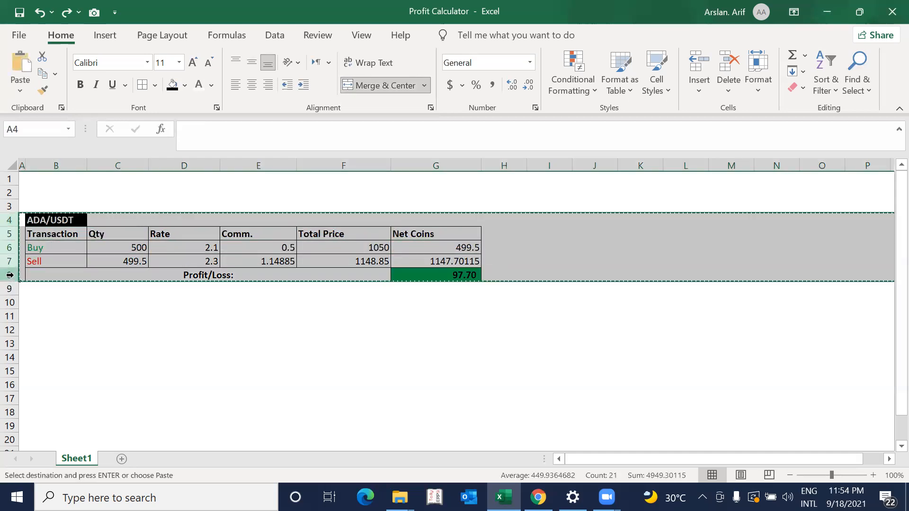
right_click(13, 316)
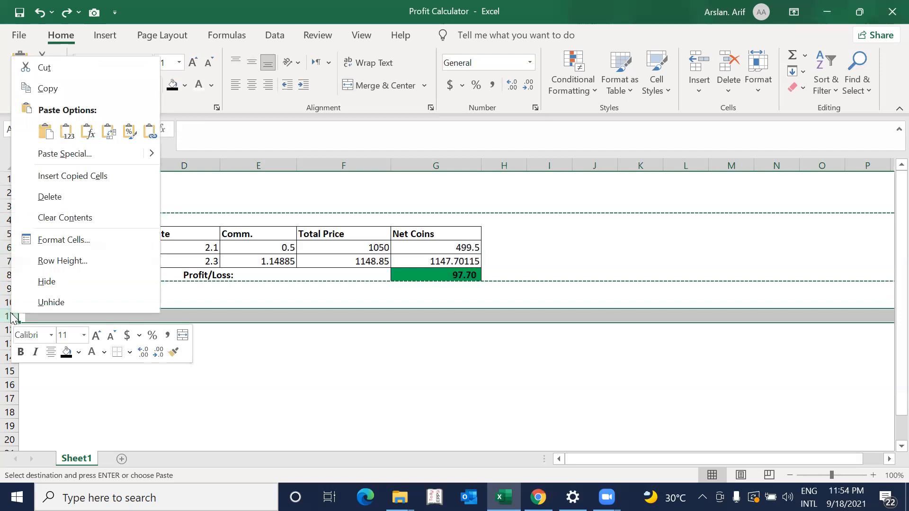
click(72, 176)
Step: Rename the copied table's heading in B11 to TRX/USDT
click(44, 314)
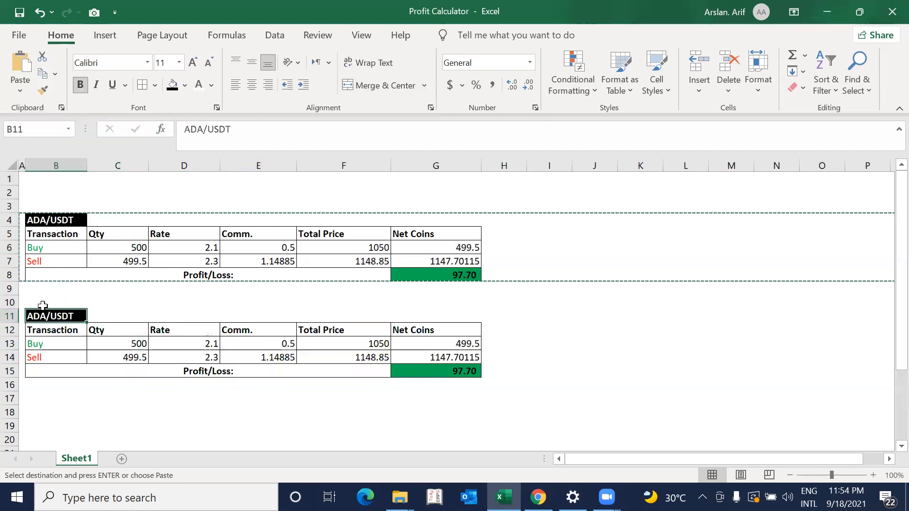
click(203, 130)
key(BackSpace)
key(BackSpace)
key(BackSpace)
text(TRX)
key(Return)
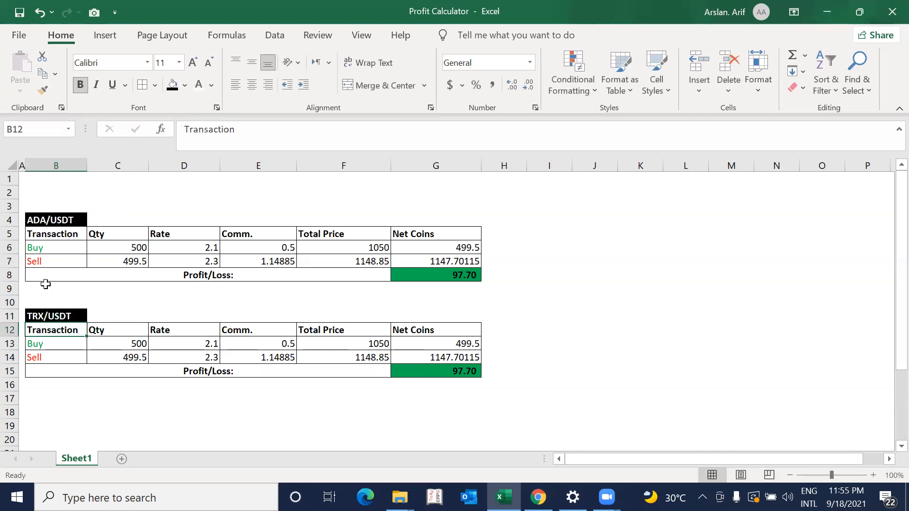
Step: Copy the whole TRX/USDT table in rows 11 to 15 and insert the copied rows at row 18
drag(9, 316, 7, 371)
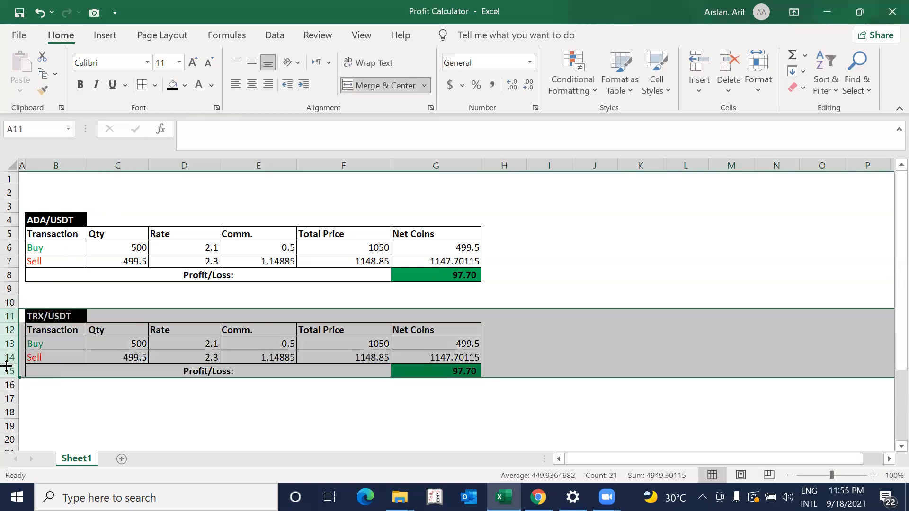
key(ctrl+c)
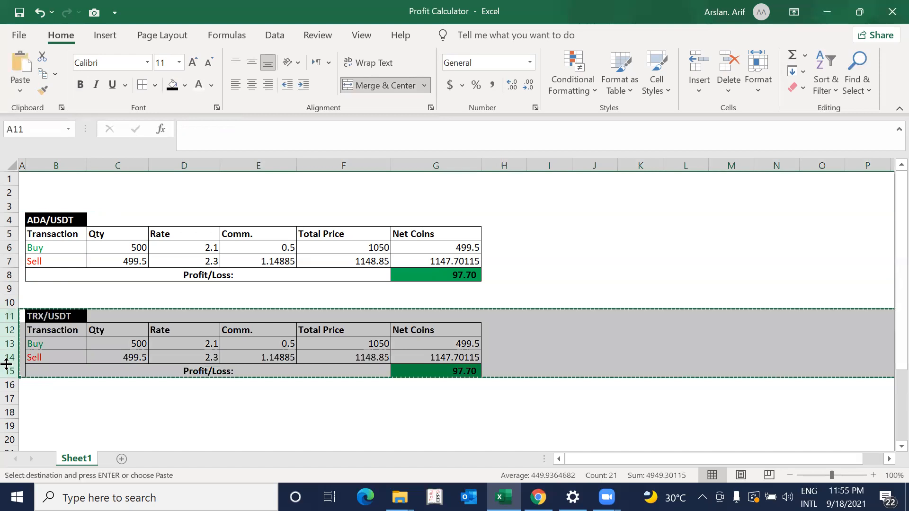
click(9, 412)
right_click(10, 412)
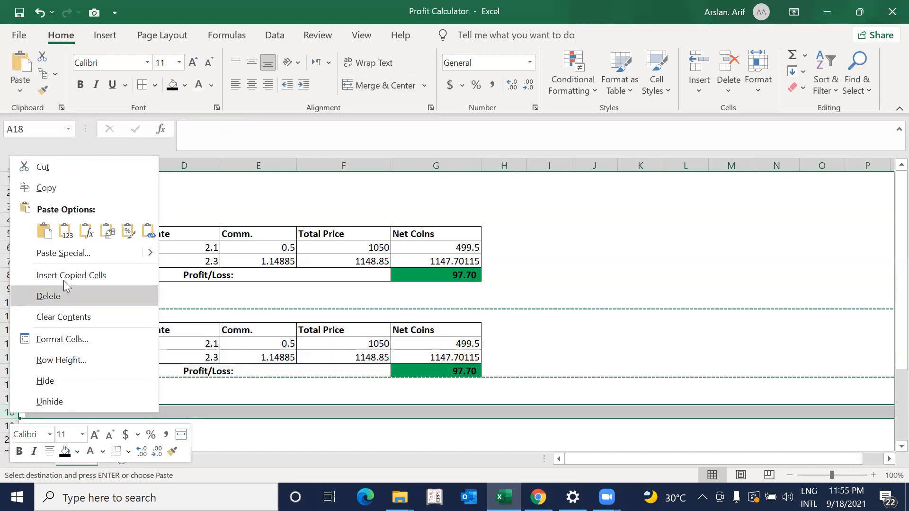
click(68, 274)
Step: Rename the newly inserted table's heading in B18 to XRP/USDT
key(Down)
key(Down)
key(Up)
key(Up)
key(Right)
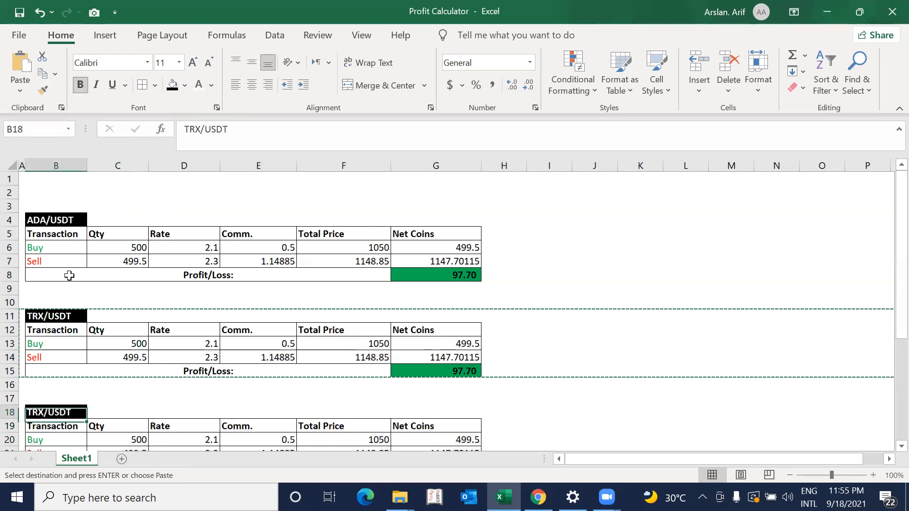
click(194, 128)
key(BackSpace)
key(BackSpace)
text(RP)
key(Return)
Step: Look over the three stacked coin tables, from the XRP/USDT table up to the ADA/USDT table
key(Down)
key(Down)
key(Down)
key(Down)
key(Down)
key(Down)
key(Down)
key(Down)
key(Up)
key(Up)
key(Up)
key(Up)
key(Up)
key(Up)
key(Up)
key(Up)
key(Up)
key(Up)
key(Up)
key(Up)
key(Up)
key(Up)
key(Up)
key(Up)
key(Up)
key(Up)
key(Up)
key(Up)
key(Up)
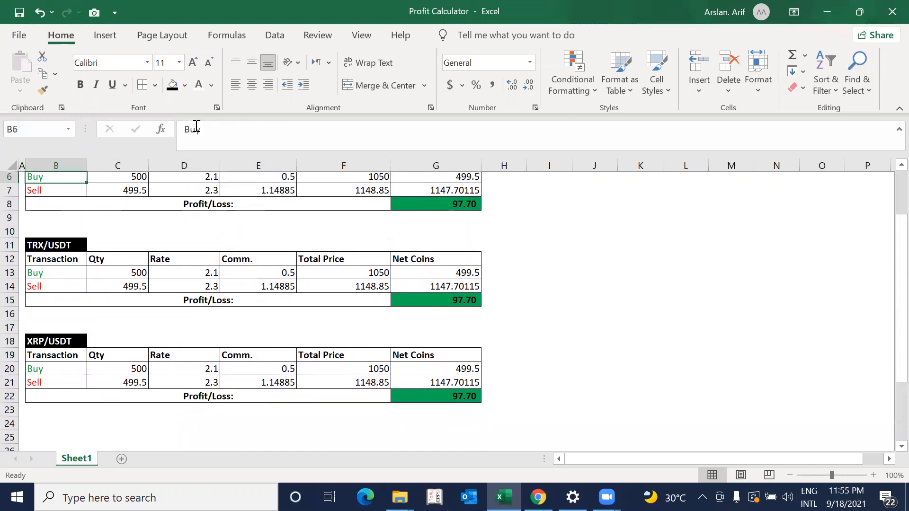
key(Up)
key(Up)
key(Up)
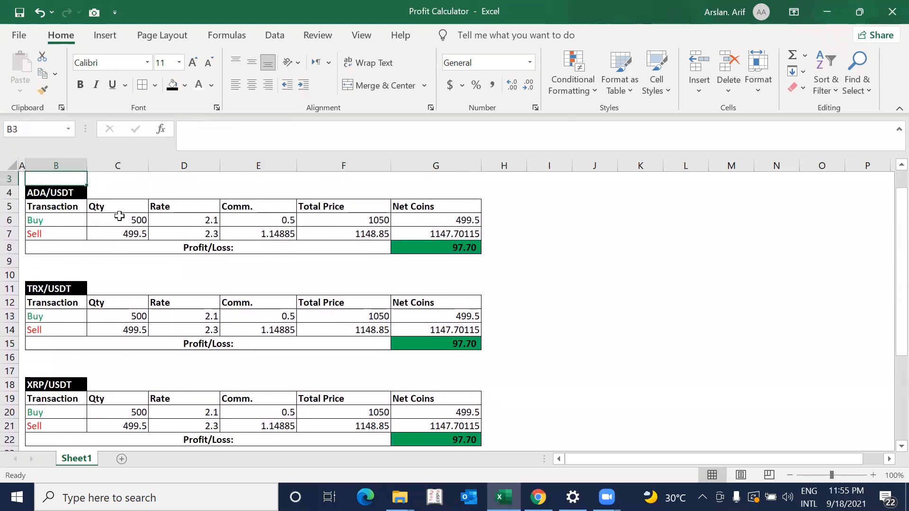
Step: Review the input cells of the ADA/USDT table: Buy quantity in C6, Buy rate in D6 and Sell rate in D7
click(136, 220)
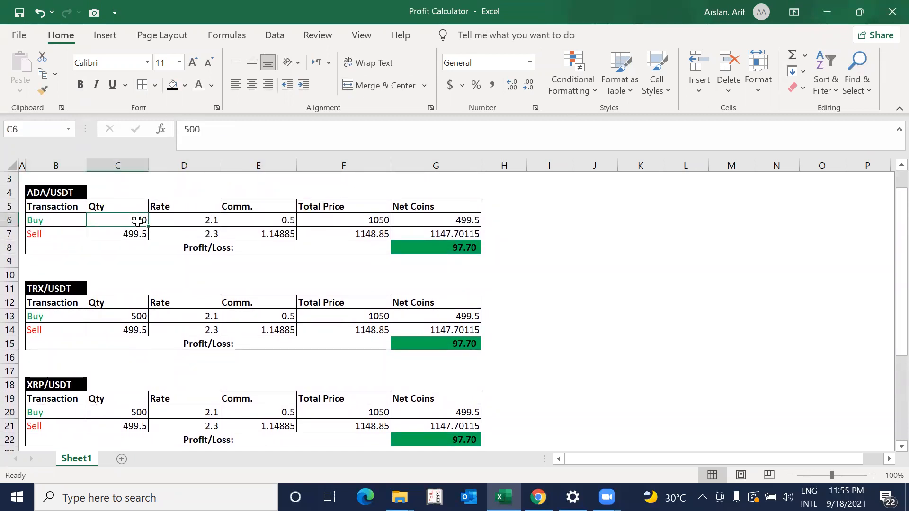
click(176, 221)
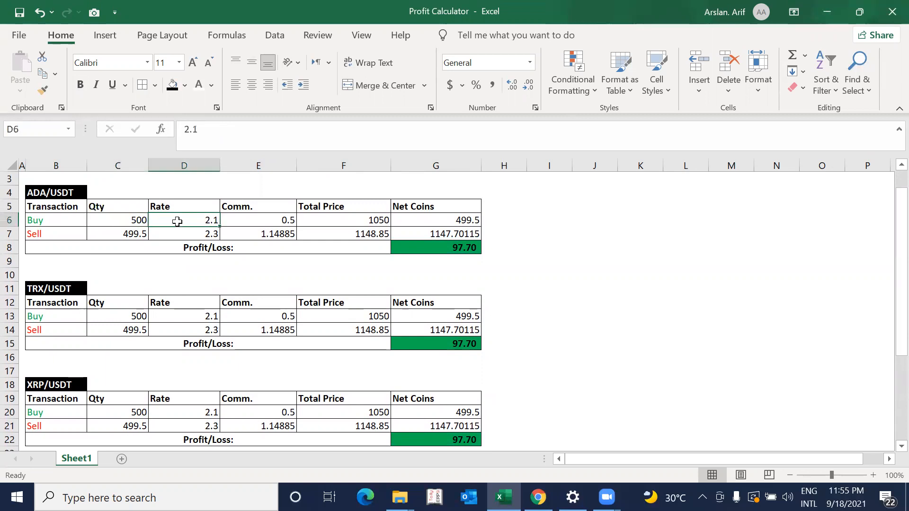
click(186, 235)
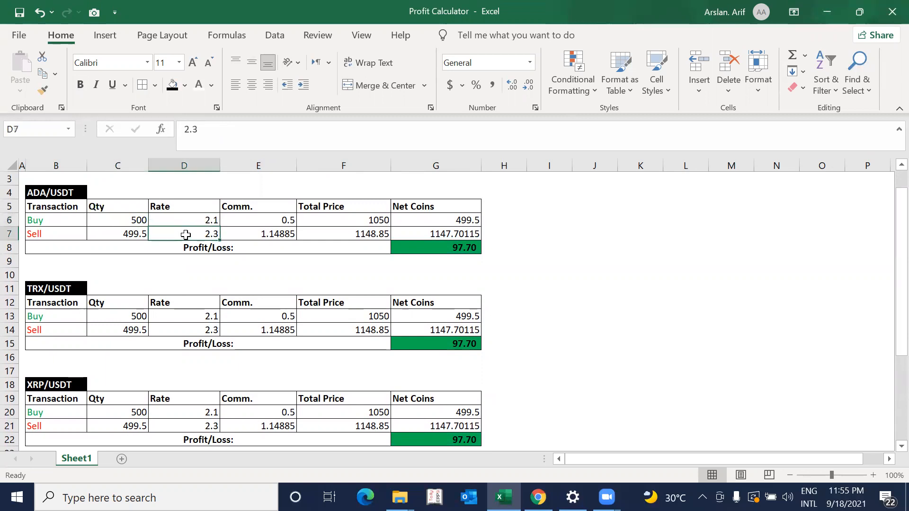